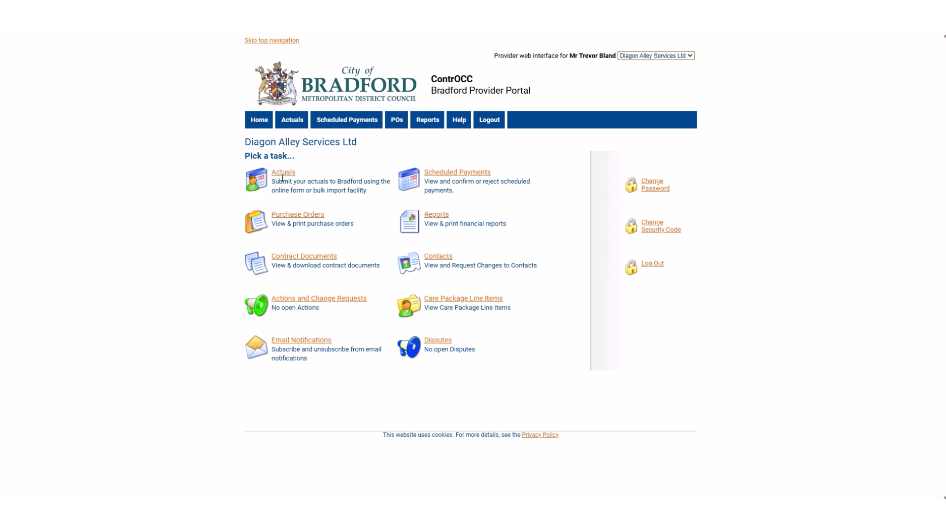
Open the online actuals submission for the Florean Fortescue's service
{"action": "left_click", "coordinate": [295, 127]}
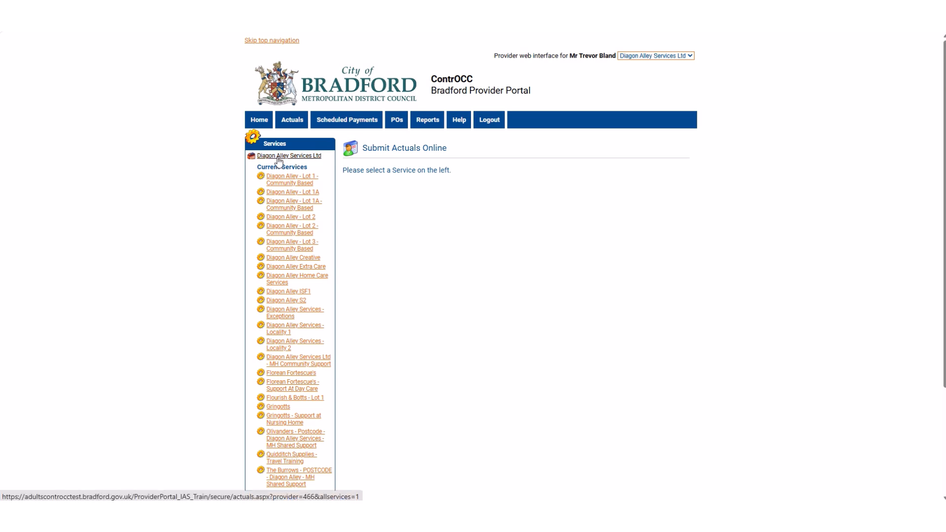
{"action": "left_click", "coordinate": [289, 376]}
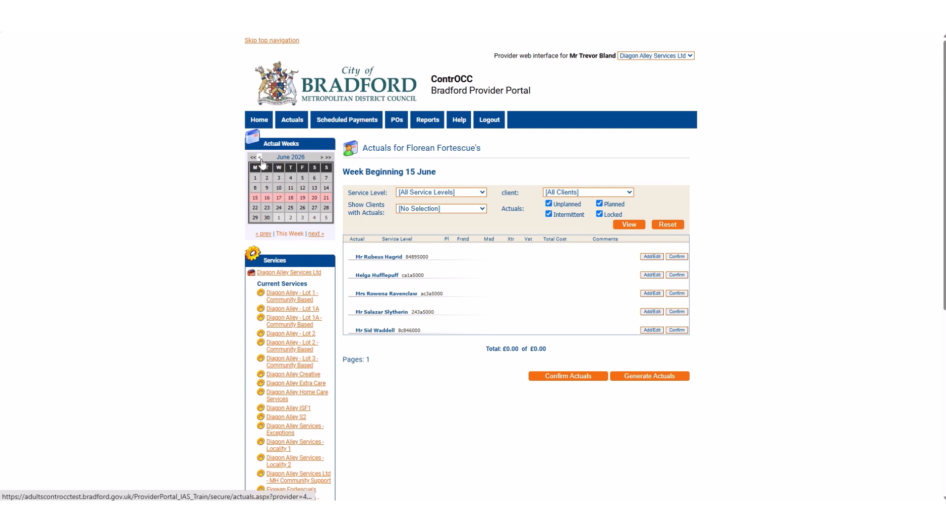
Display the actuals for the week beginning 19 September 2022
{"action": "left_click", "coordinate": [322, 159]}
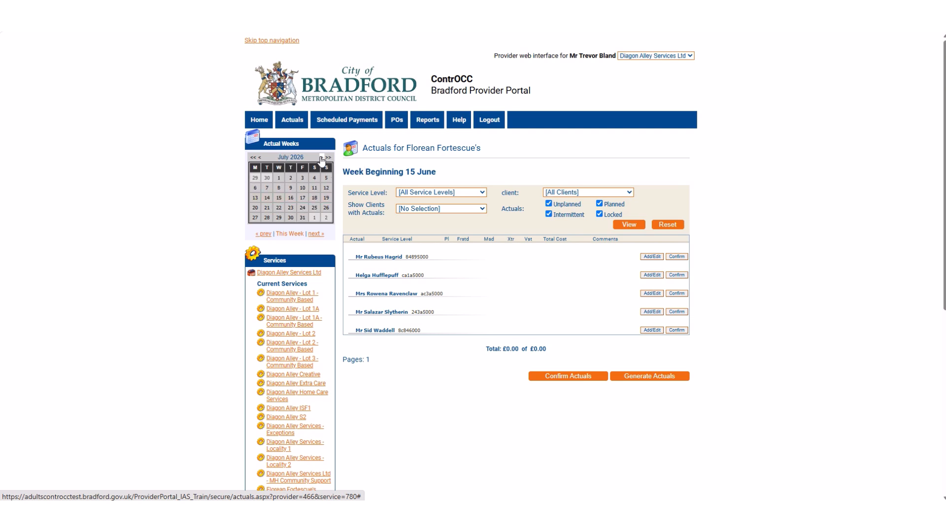
{"action": "left_click", "coordinate": [322, 159]}
{"action": "left_click", "coordinate": [321, 158]}
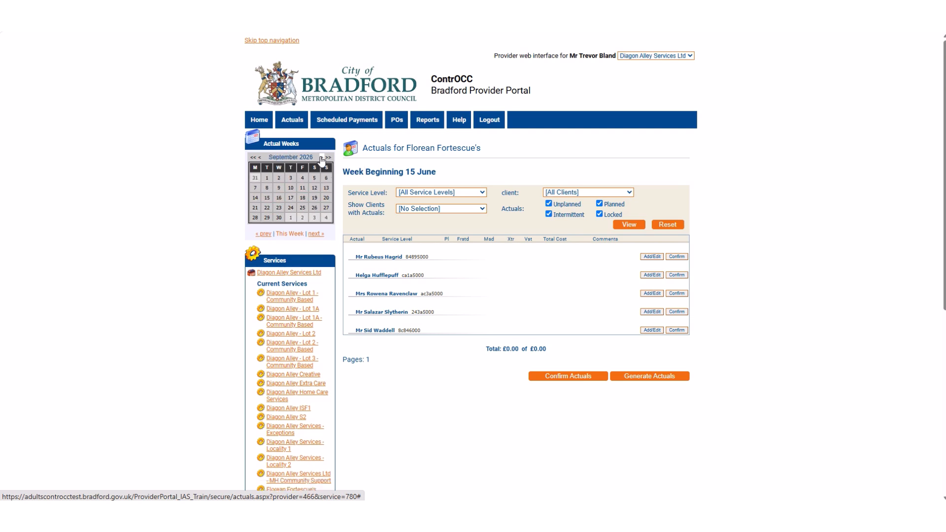
{"action": "left_click", "coordinate": [261, 158]}
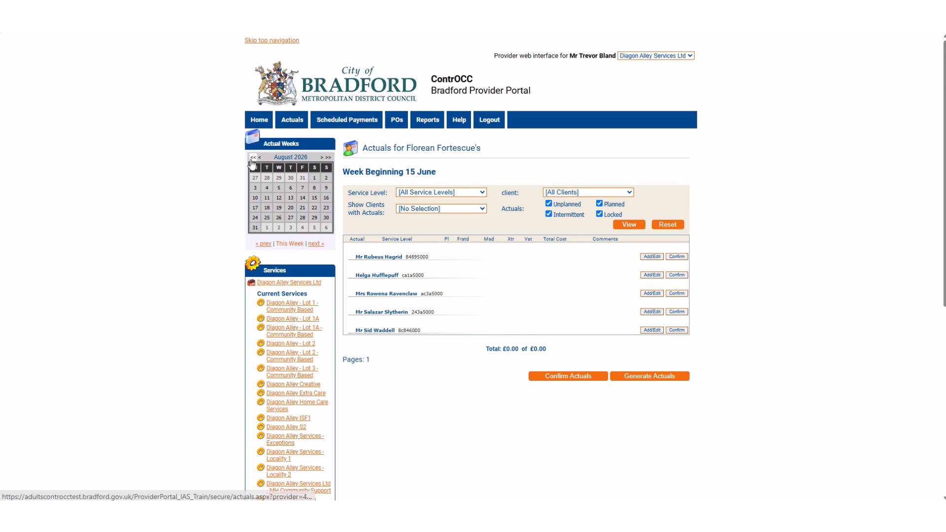
{"action": "left_click", "coordinate": [252, 157]}
{"action": "left_click", "coordinate": [252, 158]}
{"action": "left_click", "coordinate": [252, 157]}
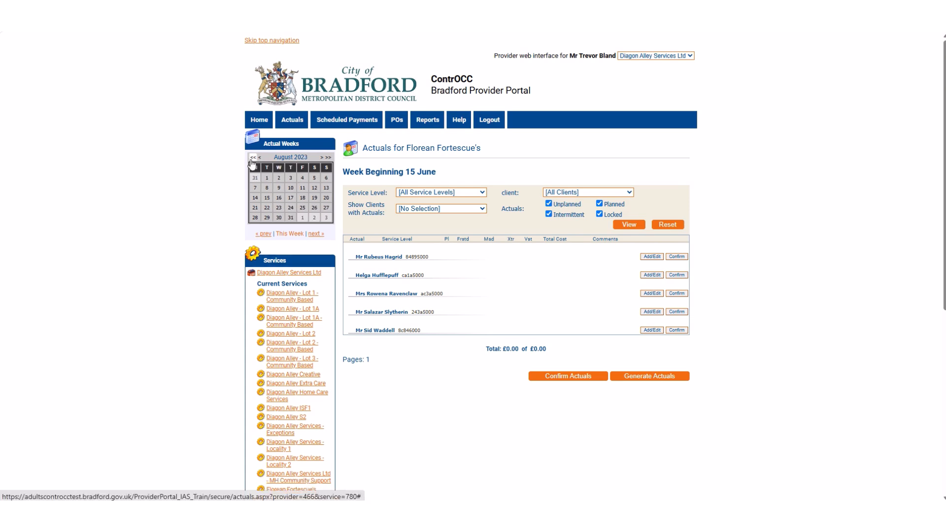
{"action": "left_click", "coordinate": [253, 157]}
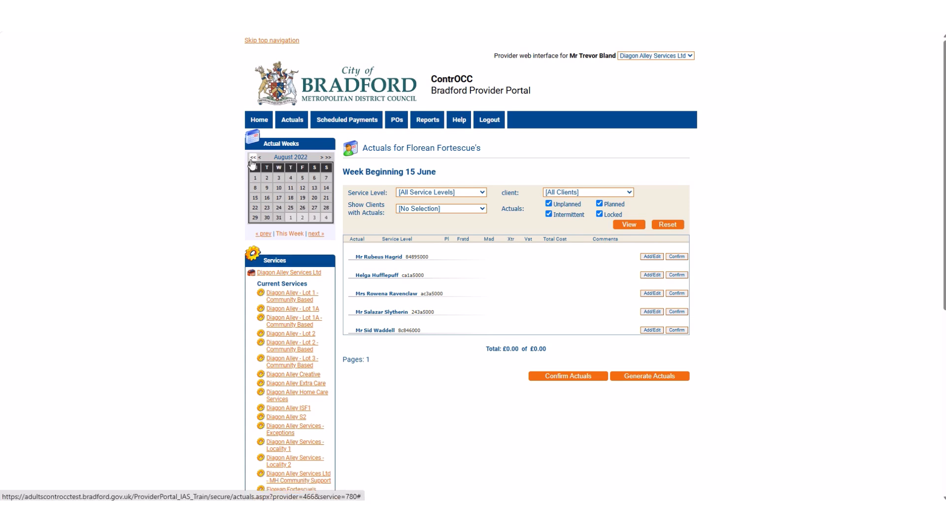
{"action": "left_click", "coordinate": [321, 158]}
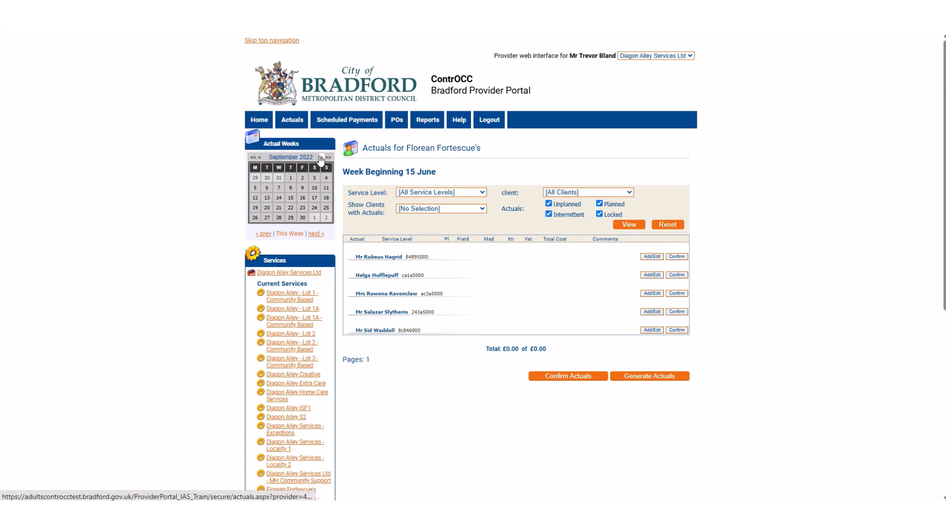
{"action": "left_click", "coordinate": [256, 209]}
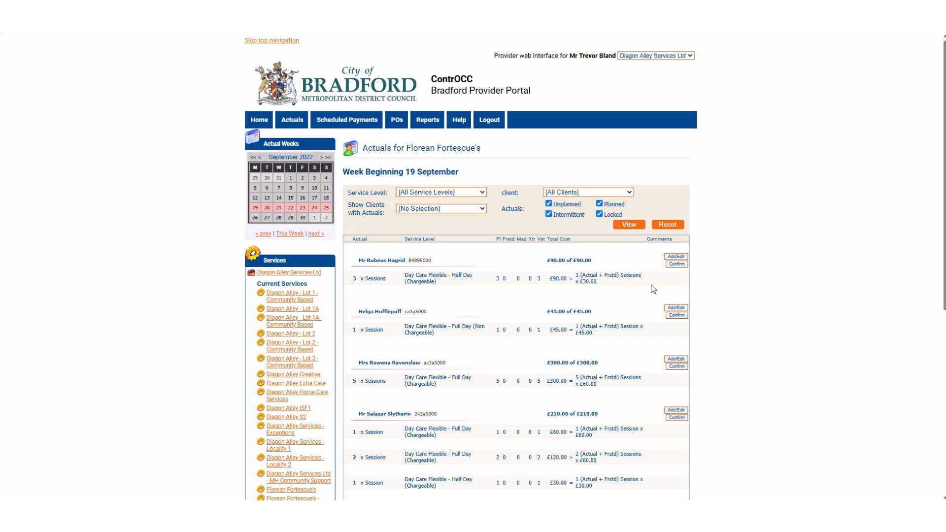
Look through the week's client actuals and open the bulk export of actuals
{"action": "scroll", "coordinate": [693, 287], "scroll_direction": "down", "scroll_amount": 5}
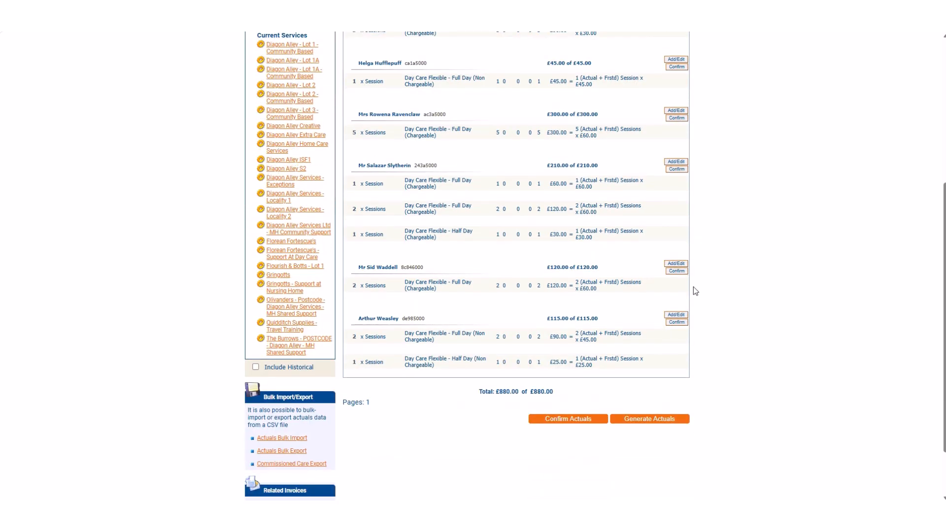
{"action": "left_click", "coordinate": [651, 419]}
{"action": "scroll", "coordinate": [214, 375], "scroll_direction": "down", "scroll_amount": 2}
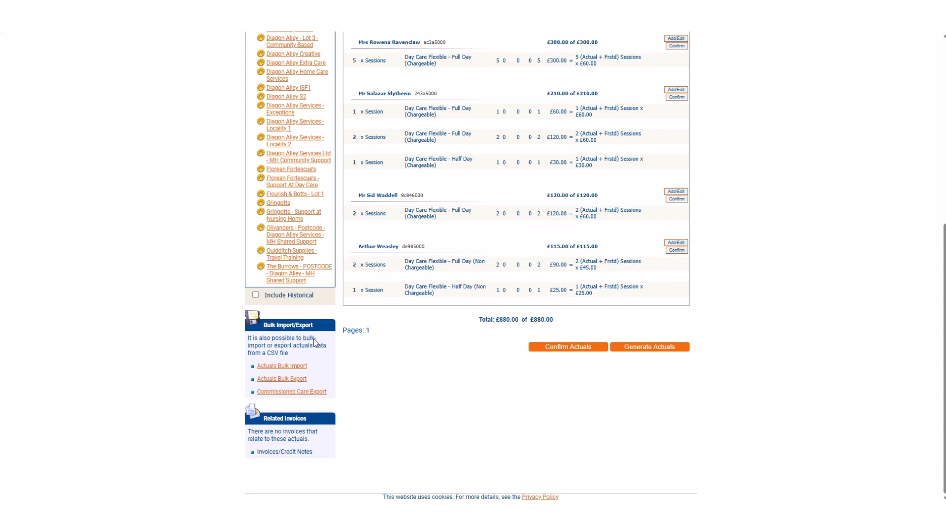
{"action": "left_click", "coordinate": [295, 380]}
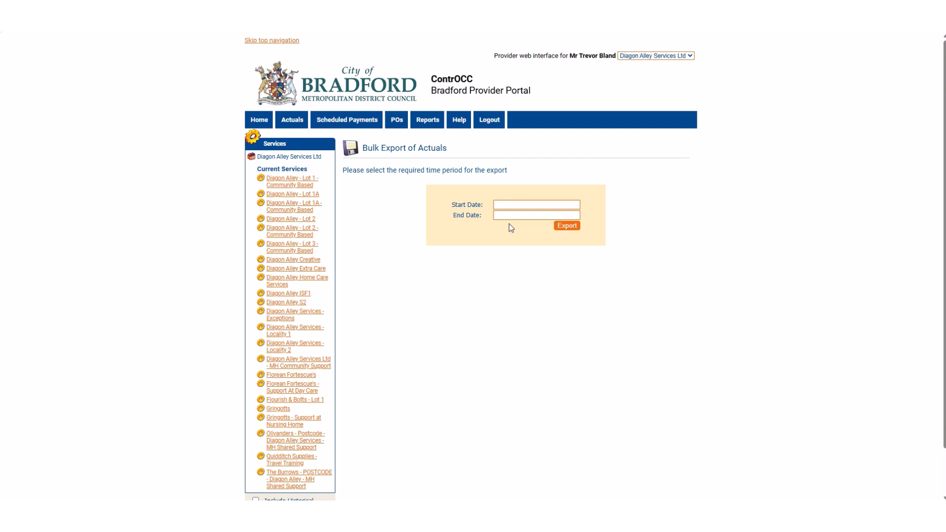
Export the actuals from 19/09/2022 to 25/09/2022 and open the downloaded CSV file in Excel
{"action": "left_click", "coordinate": [515, 204]}
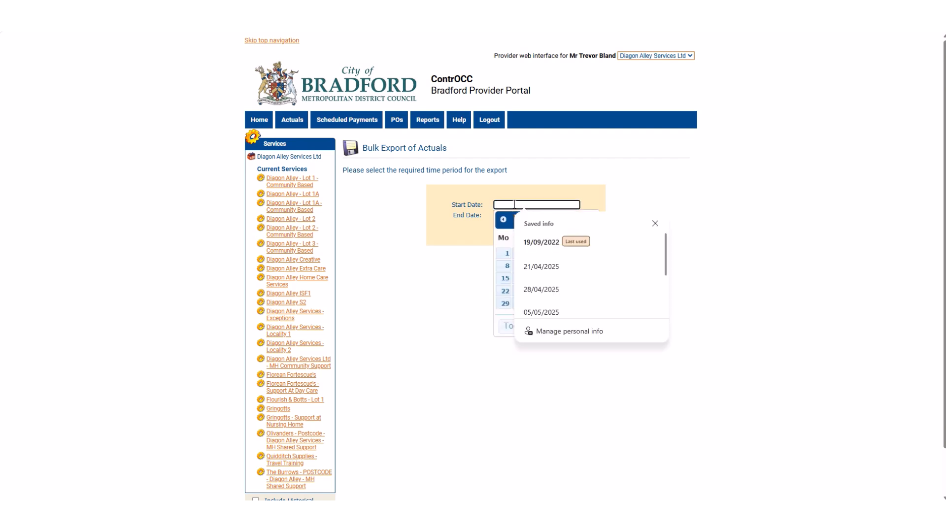
{"action": "type", "text": "19"}
{"action": "key", "text": "Down"}
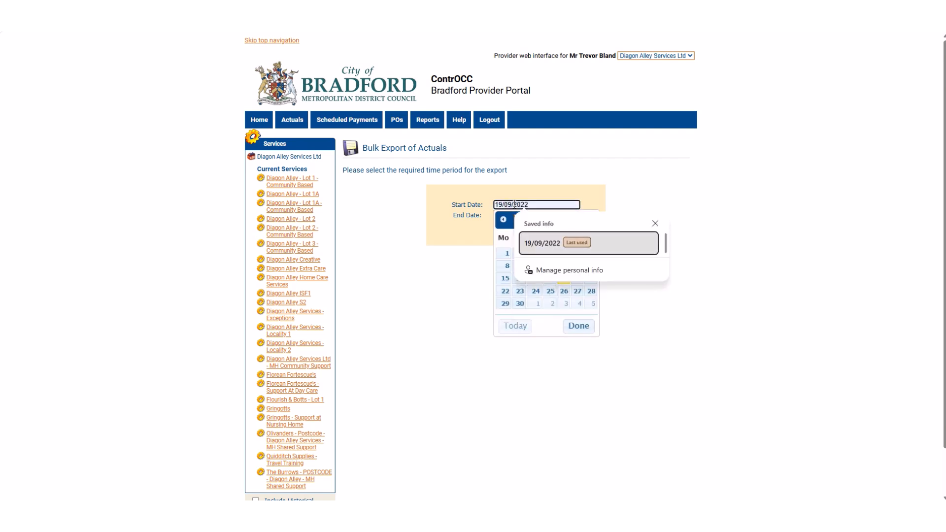
{"action": "key", "text": "Return"}
{"action": "left_click", "coordinate": [474, 217]}
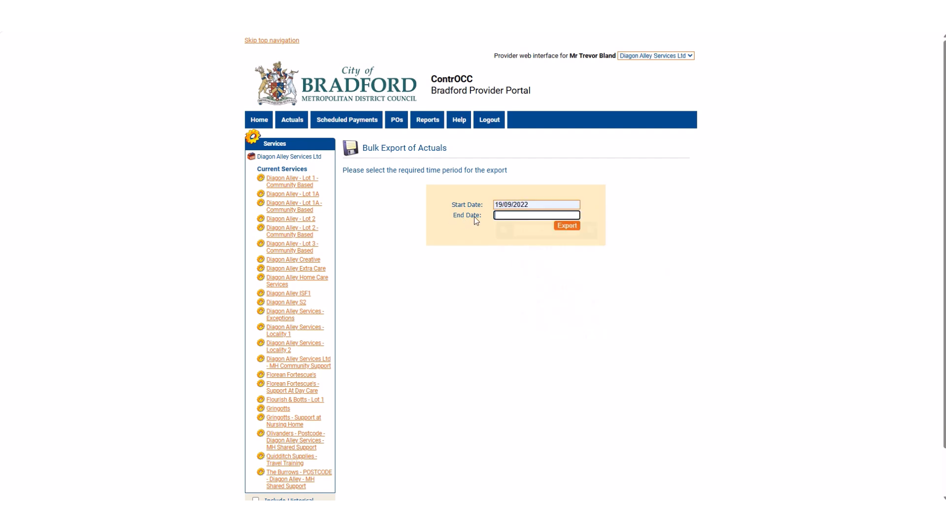
{"action": "type", "text": "2"}
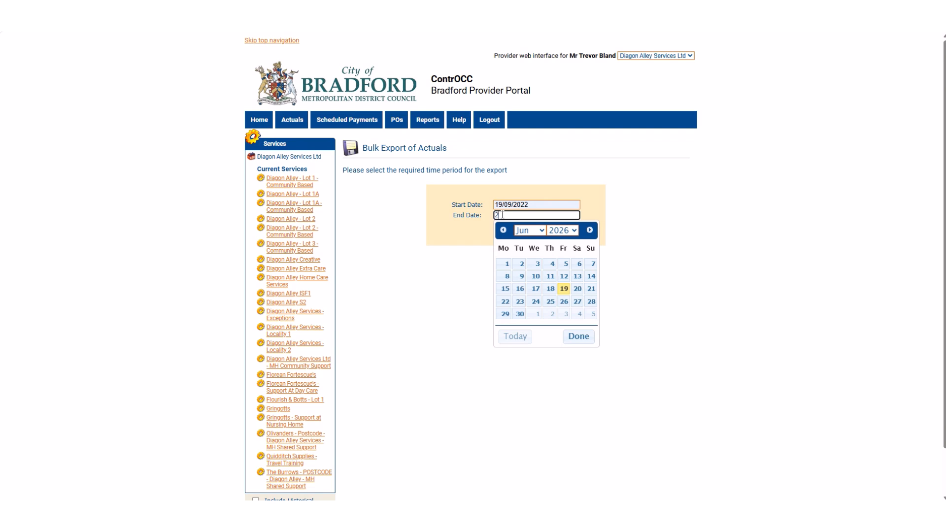
{"action": "type", "text": "5/09/2022"}
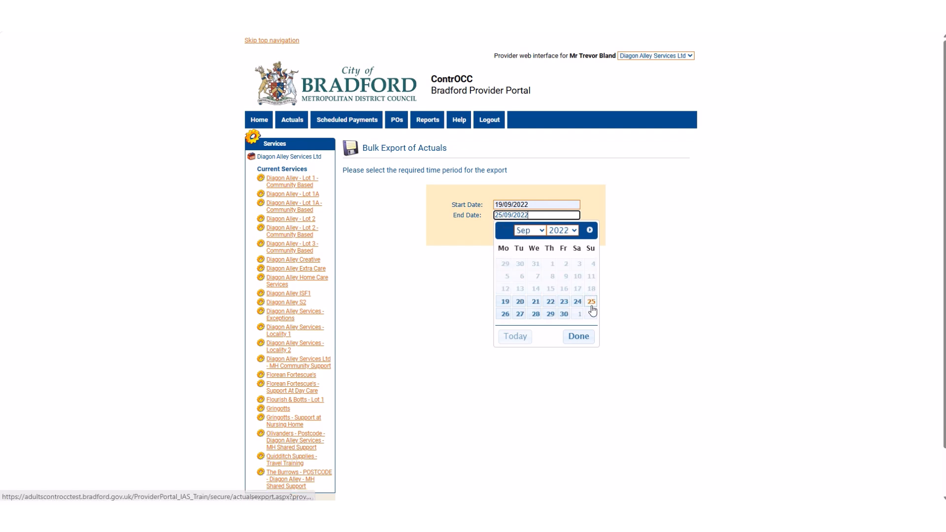
{"action": "left_click", "coordinate": [592, 303]}
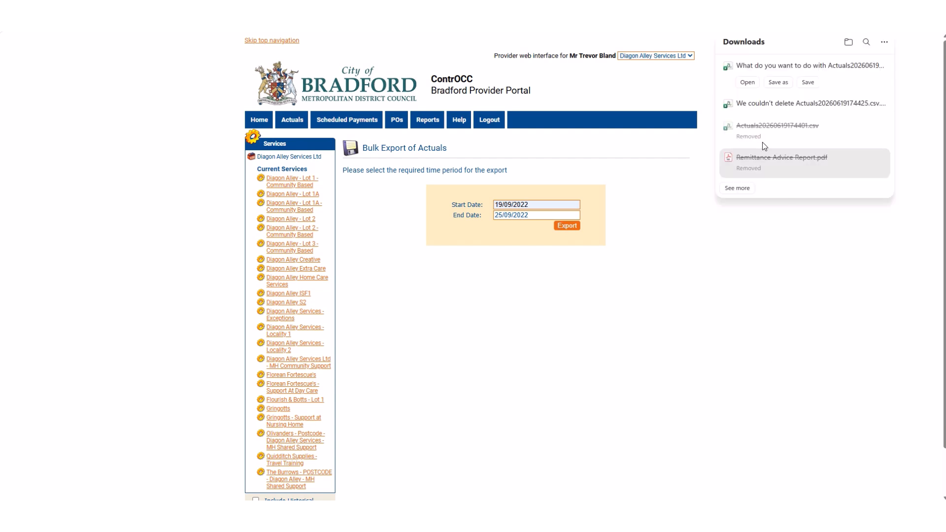
{"action": "left_click", "coordinate": [747, 89]}
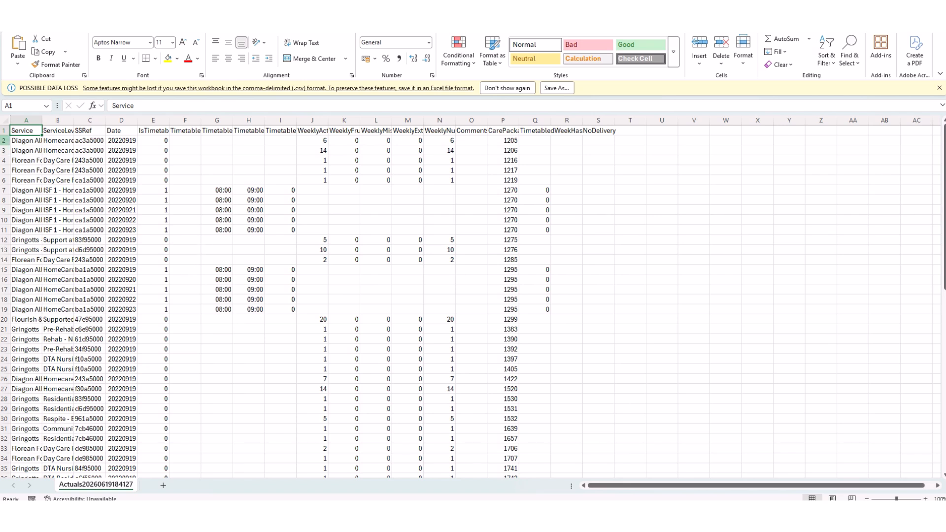
Sort the whole sheet from A to Z by Service and widen column A to fit its contents
{"action": "left_click", "coordinate": [4, 121]}
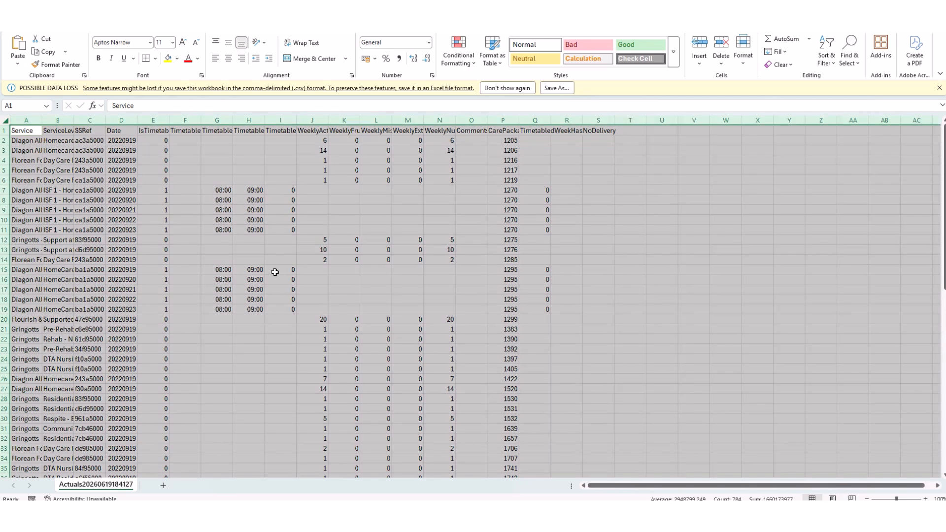
{"action": "left_click", "coordinate": [832, 66]}
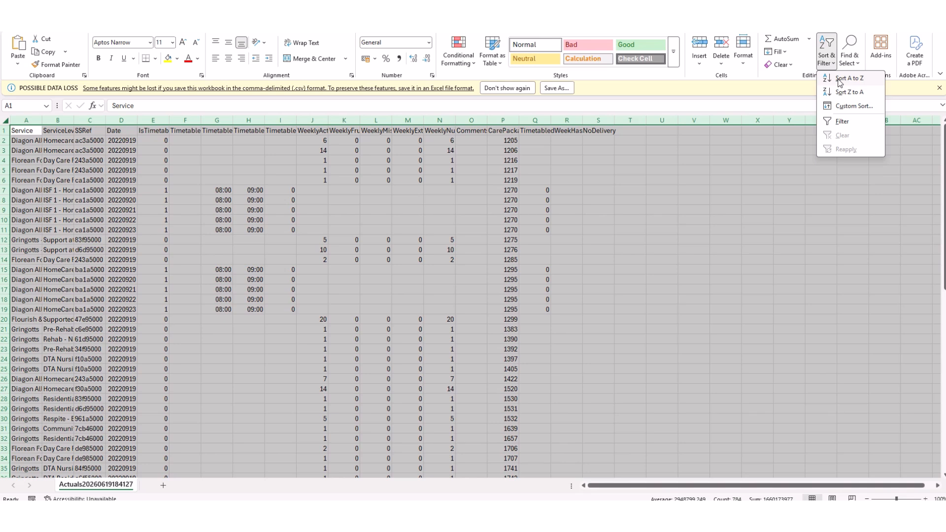
{"action": "left_click", "coordinate": [841, 81]}
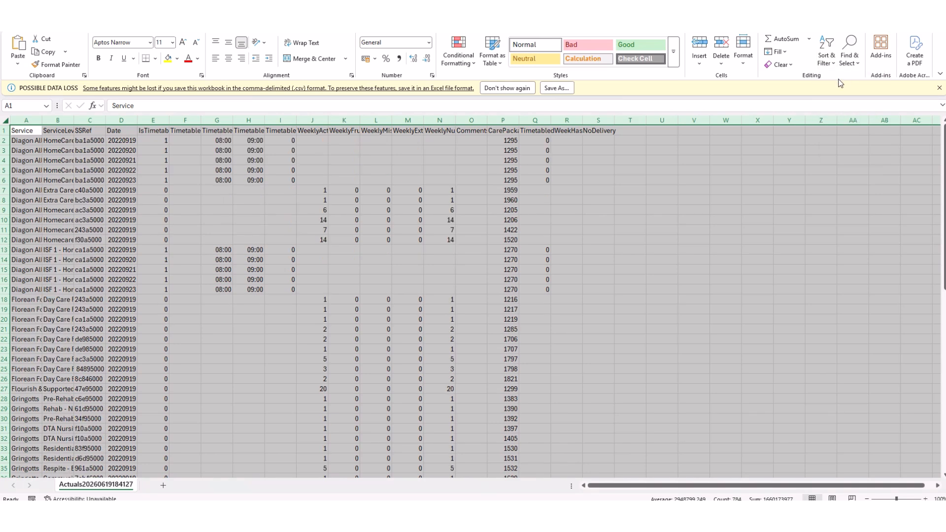
{"action": "left_click", "coordinate": [165, 261]}
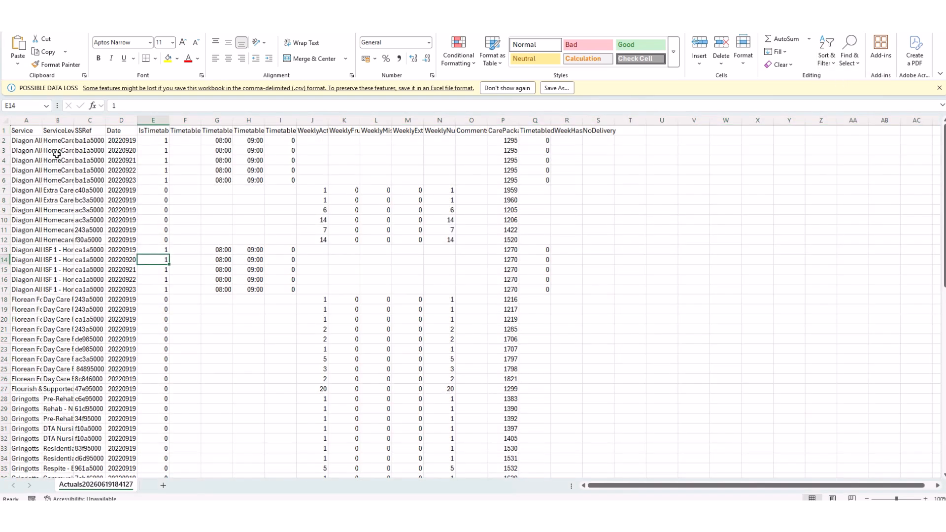
{"action": "double_click", "coordinate": [41, 121]}
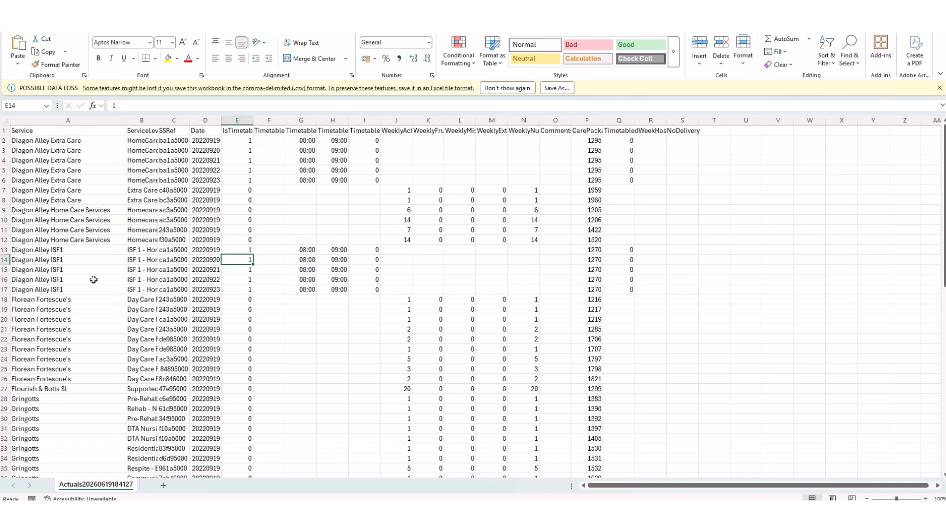
Delete rows 2 to 17, which hold the Diagon Alley services above the first Florean Fortescue's row
{"action": "left_click", "coordinate": [49, 302]}
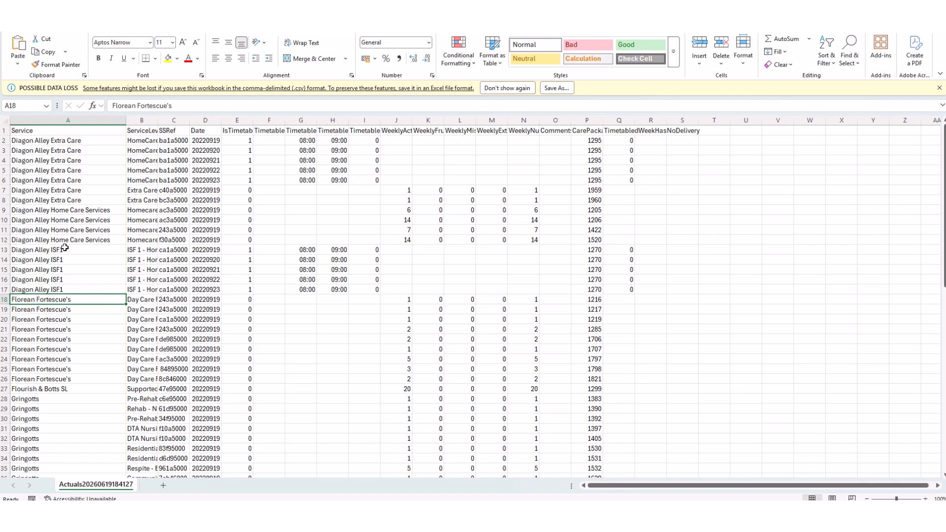
{"action": "left_click", "coordinate": [5, 141]}
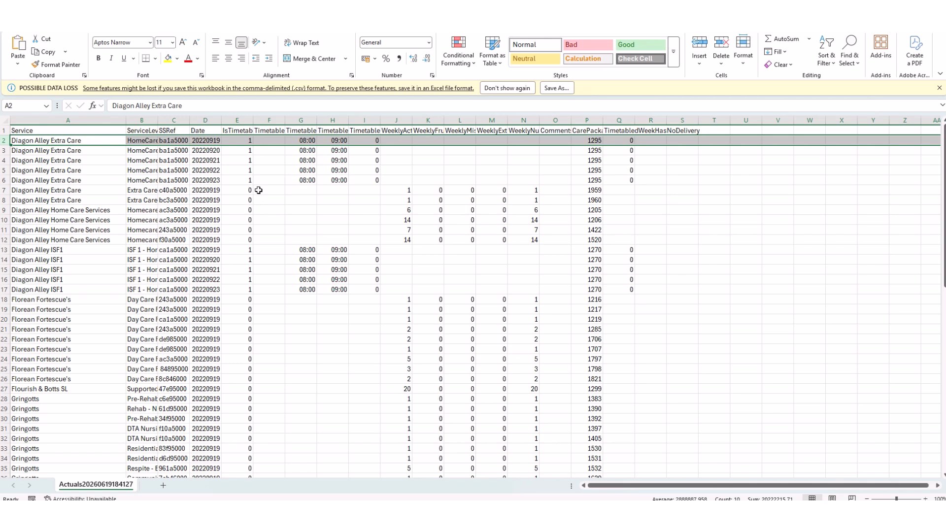
{"action": "key", "text": "shift+Down"}
{"action": "key", "text": "shift+Down"}
{"action": "key", "text": "shift+Down"}
{"action": "key", "text": "shift+Down"}
{"action": "key", "text": "shift+Down"}
{"action": "key", "text": "shift+Down"}
{"action": "key", "text": "shift+Down"}
{"action": "key", "text": "shift+Down"}
{"action": "key", "text": "shift+Down"}
{"action": "key", "text": "shift+Down"}
{"action": "key", "text": "shift+Down"}
{"action": "key", "text": "shift+Down"}
{"action": "key", "text": "shift+Down"}
{"action": "key", "text": "shift+Down"}
{"action": "key", "text": "shift+Down"}
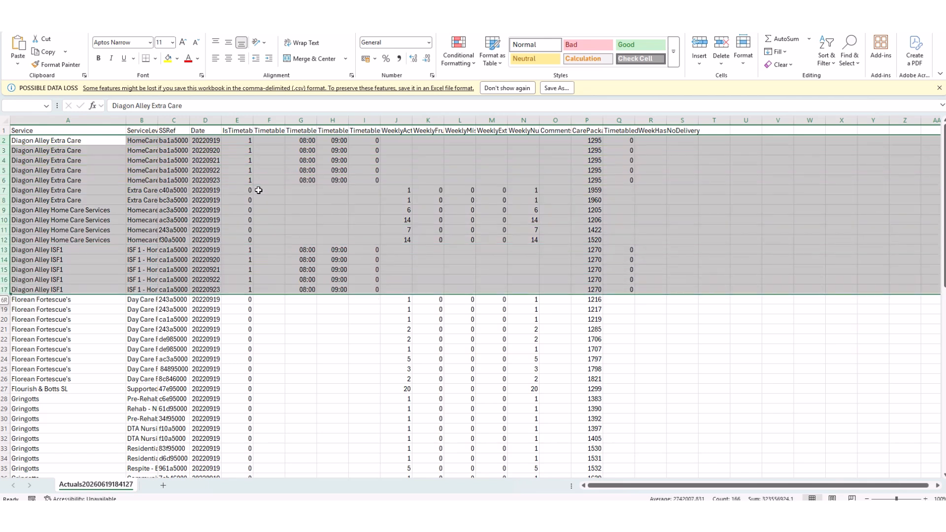
{"action": "right_click", "coordinate": [85, 243]}
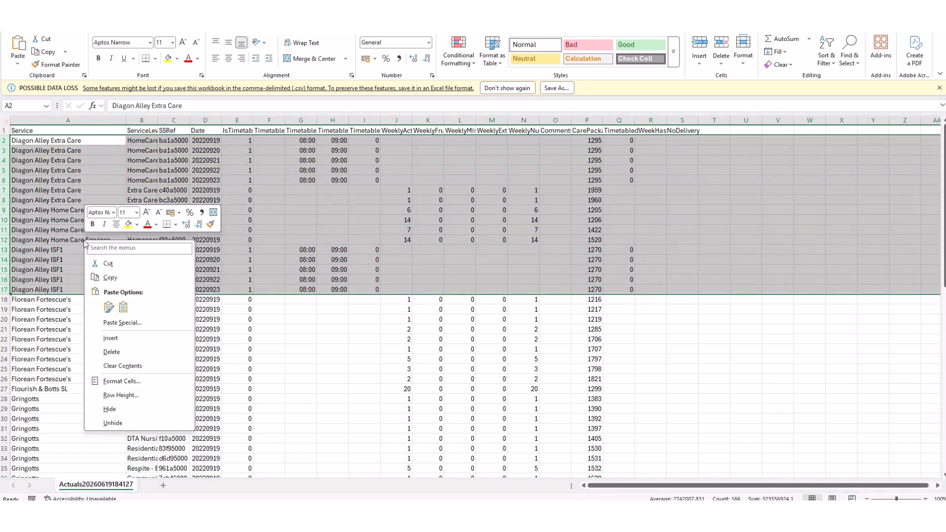
{"action": "left_click", "coordinate": [117, 352]}
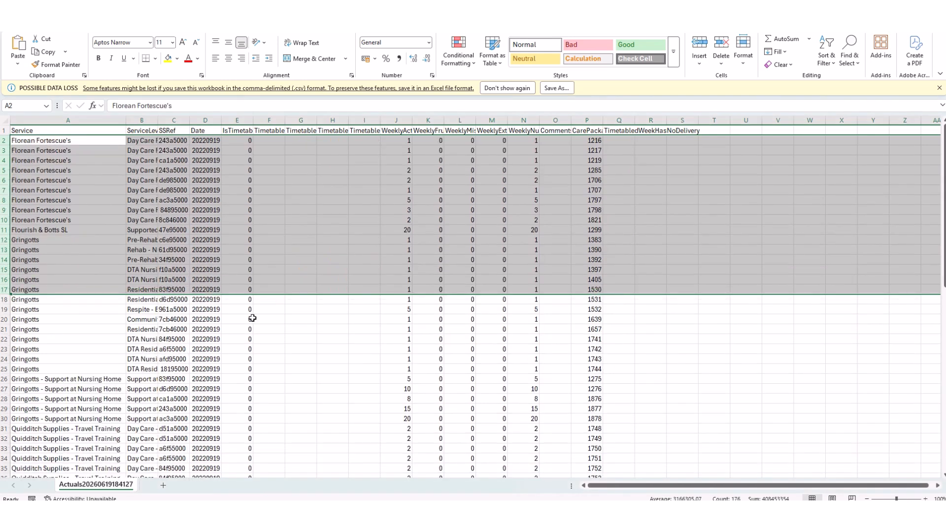
{"action": "left_click", "coordinate": [253, 318]}
Delete rows 11 to 56, from Flourish & Botts SL to the last data row, leaving only Florean Fortescue's entries
{"action": "left_click", "coordinate": [4, 230]}
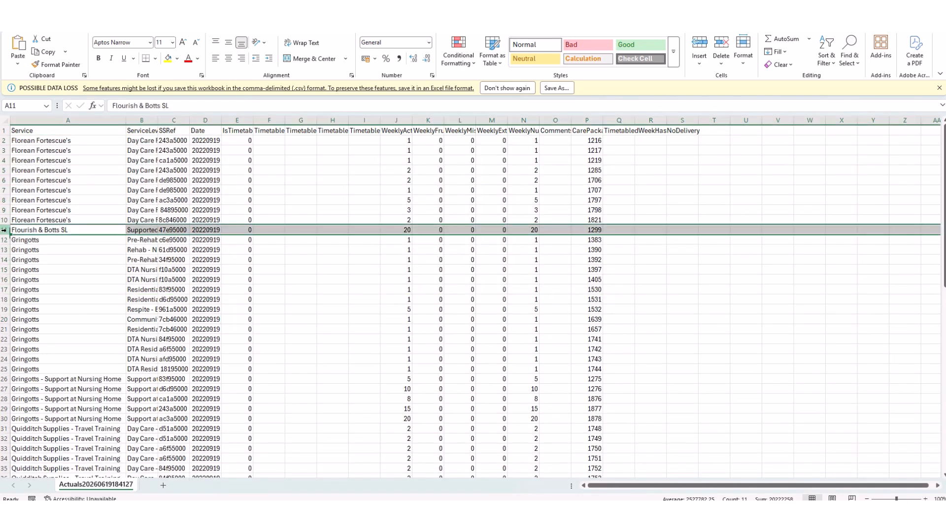
{"action": "key", "text": "shift+Down"}
{"action": "key", "text": "shift+Down"}
{"action": "key", "text": "shift+Down"}
{"action": "key", "text": "shift+Down"}
{"action": "key", "text": "shift+Down"}
{"action": "key", "text": "shift+Down"}
{"action": "key", "text": "shift+Down"}
{"action": "key", "text": "shift+Down"}
{"action": "key", "text": "shift+Down"}
{"action": "key", "text": "shift+Down"}
{"action": "key", "text": "shift+Down"}
{"action": "key", "text": "shift+Down"}
{"action": "key", "text": "shift+Down"}
{"action": "key", "text": "shift+Down"}
{"action": "key", "text": "shift+Down"}
{"action": "key", "text": "shift+Down"}
{"action": "key", "text": "shift+Down"}
{"action": "key", "text": "shift+Down"}
{"action": "key", "text": "shift+Down"}
{"action": "key", "text": "shift+Down"}
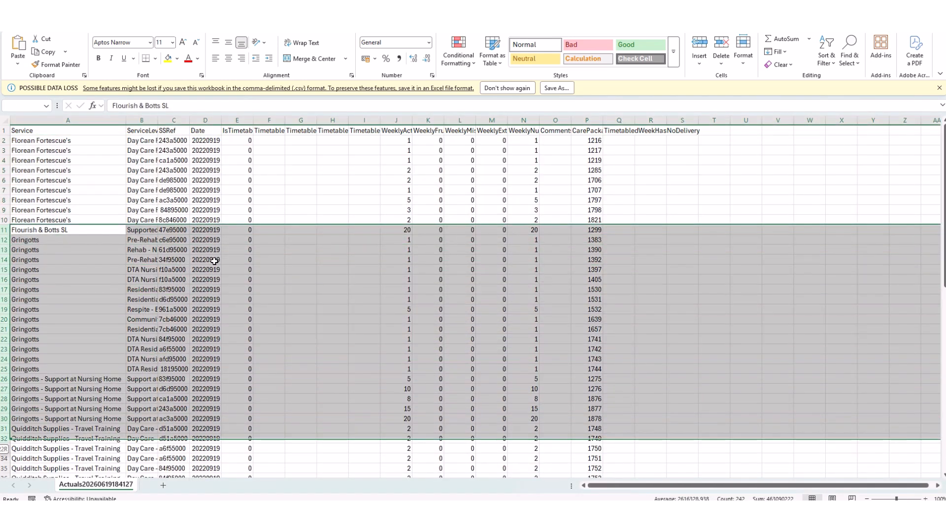
{"action": "key", "text": "shift+Down"}
{"action": "key", "text": "shift+Down"}
{"action": "key", "text": "shift+Down"}
{"action": "key", "text": "shift+Down"}
{"action": "key", "text": "shift+Down"}
{"action": "key", "text": "shift+Down"}
{"action": "key", "text": "shift+Down"}
{"action": "key", "text": "shift+Down"}
{"action": "key", "text": "shift+Down"}
{"action": "key", "text": "shift+Down"}
{"action": "key", "text": "shift+Down"}
{"action": "key", "text": "shift+Down"}
{"action": "key", "text": "shift+Down"}
{"action": "key", "text": "shift+Down"}
{"action": "key", "text": "shift+Down"}
{"action": "key", "text": "shift+Down"}
{"action": "key", "text": "shift+Down"}
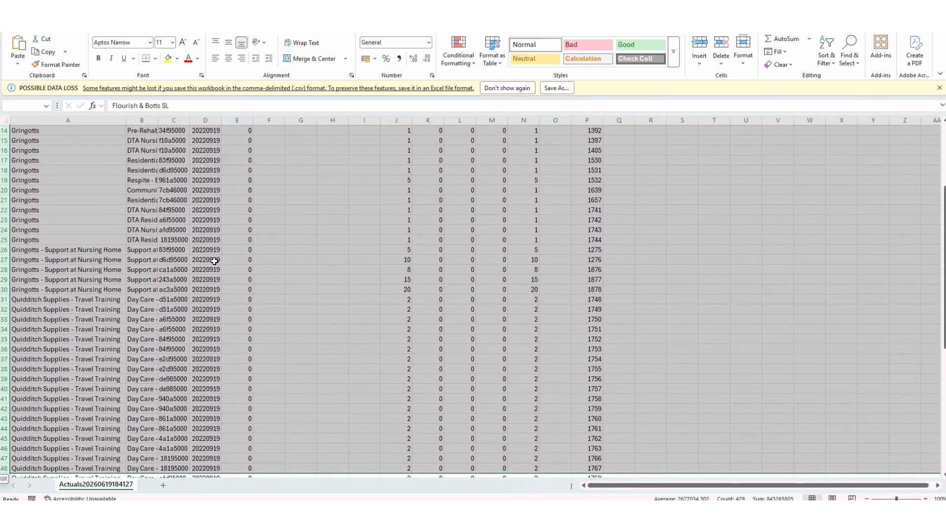
{"action": "key", "text": "shift+Down"}
{"action": "key", "text": "shift+Down"}
{"action": "key", "text": "shift+Down"}
{"action": "key", "text": "shift+Down"}
{"action": "key", "text": "shift+Down"}
{"action": "key", "text": "shift+Down"}
{"action": "key", "text": "shift+Down"}
{"action": "key", "text": "shift+Down"}
{"action": "key", "text": "shift+Down"}
{"action": "key", "text": "shift+Down"}
{"action": "key", "text": "shift+Down"}
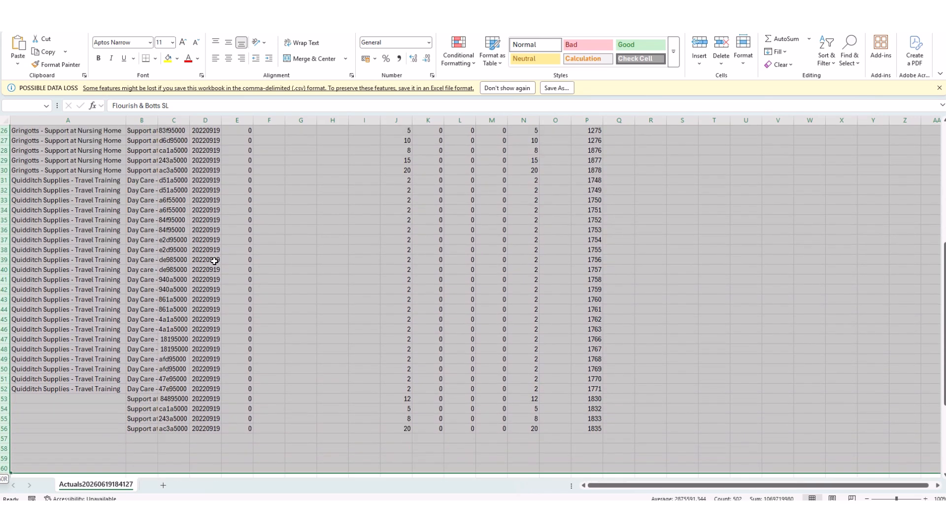
{"action": "key", "text": "shift+Up"}
{"action": "key", "text": "shift+Up"}
{"action": "key", "text": "shift+Up"}
{"action": "key", "text": "shift+Up"}
{"action": "right_click", "coordinate": [214, 262]}
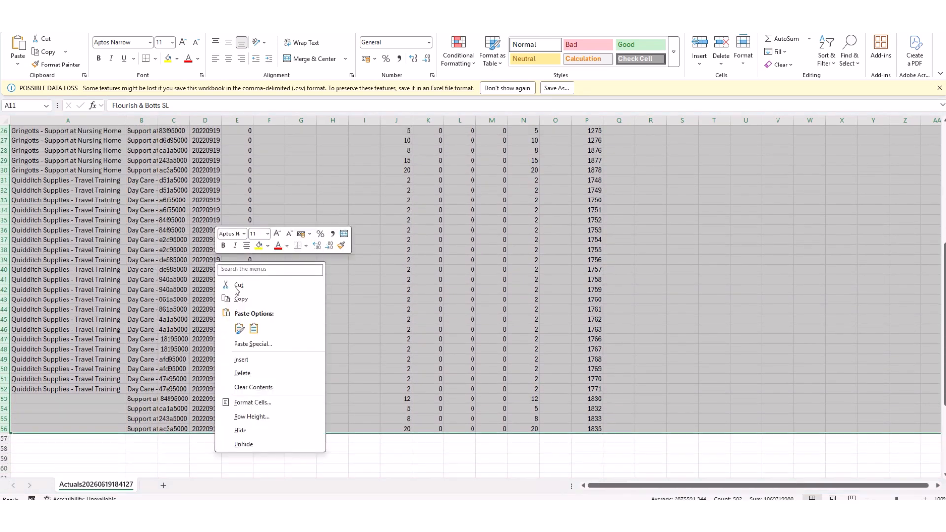
{"action": "left_click", "coordinate": [254, 373]}
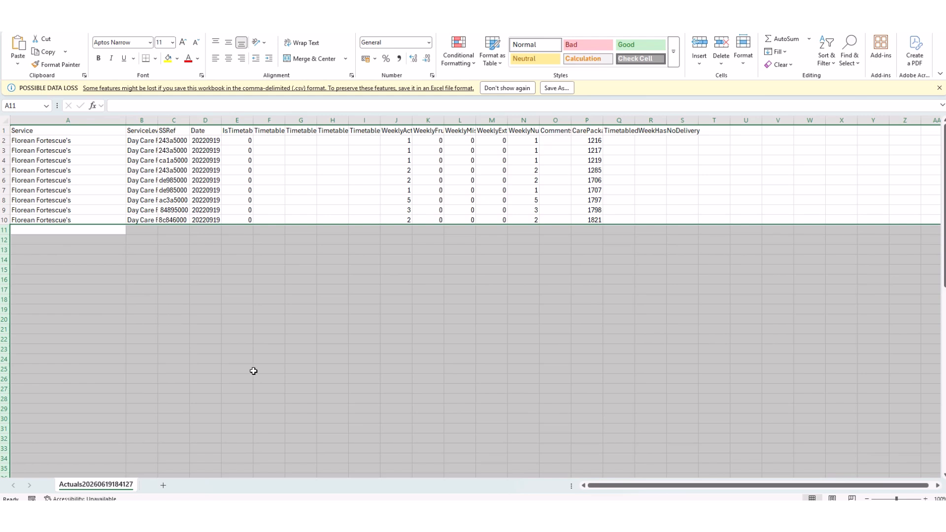
Fit column B to its ServiceLevel text and check the SSRef and Date columns beside it
{"action": "left_click", "coordinate": [85, 235]}
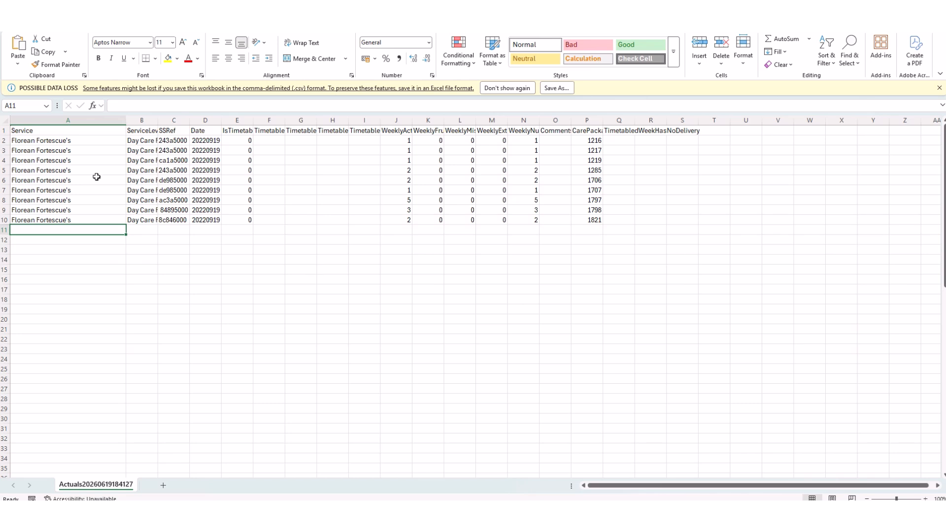
{"action": "left_click", "coordinate": [31, 132]}
{"action": "double_click", "coordinate": [158, 121]}
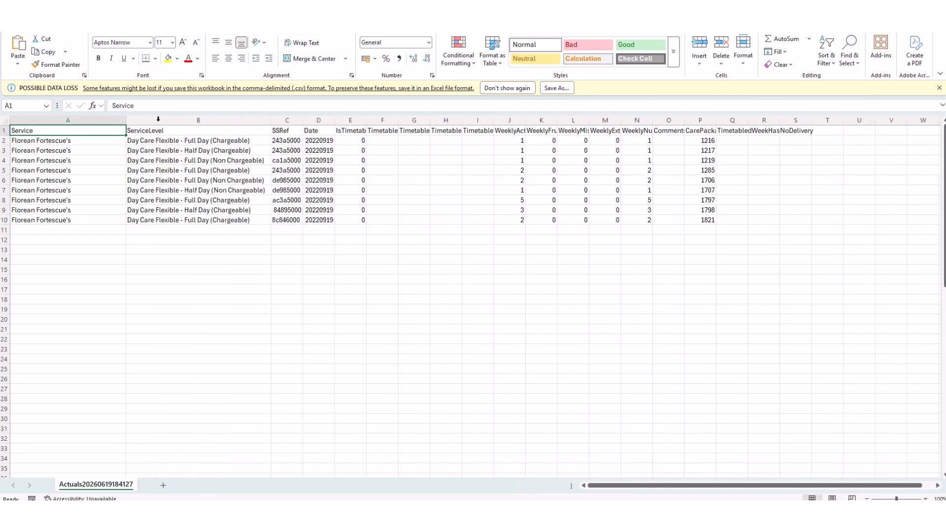
{"action": "left_click", "coordinate": [163, 142]}
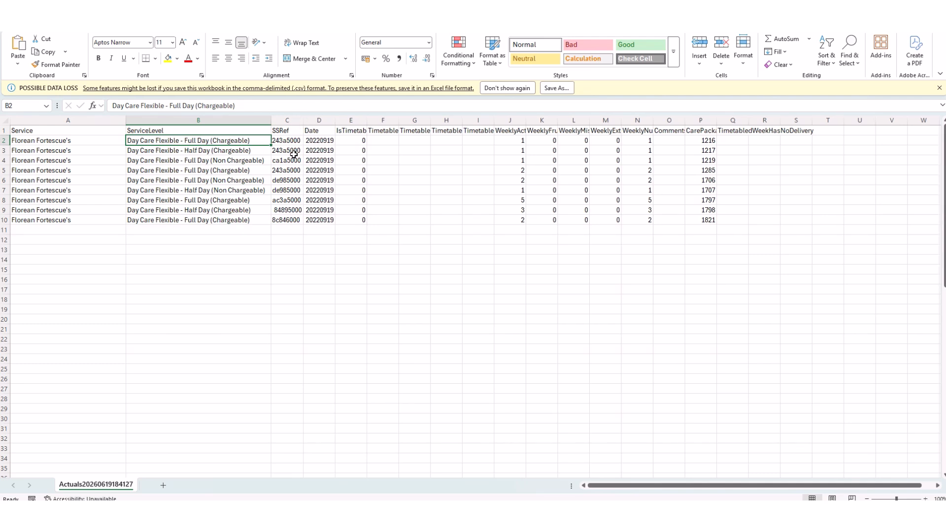
{"action": "left_click", "coordinate": [290, 120]}
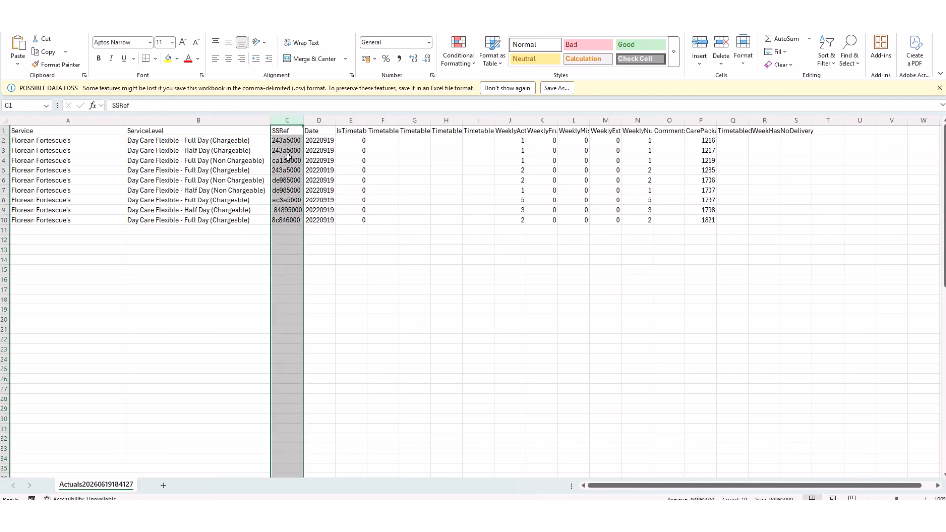
{"action": "left_click", "coordinate": [323, 120]}
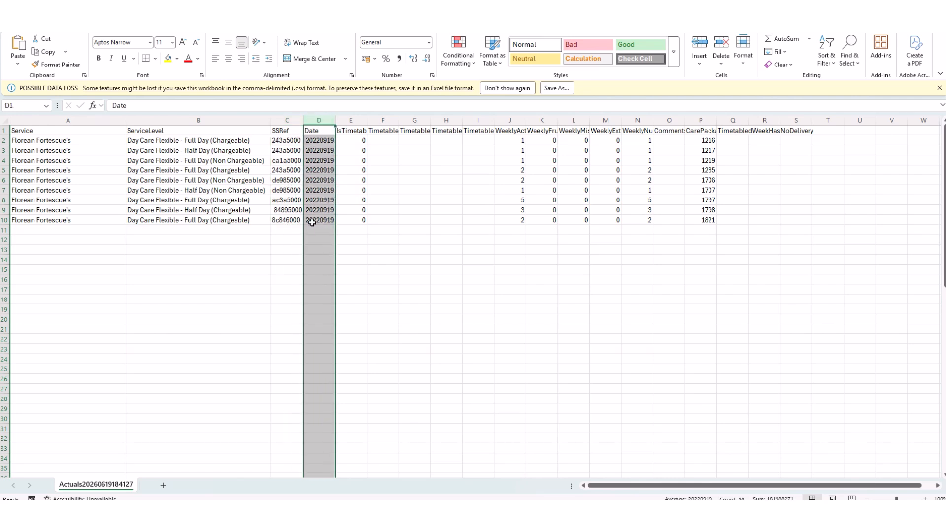
Hide columns E to I, from IsTimetabled through the last of the four adjoining timetable columns
{"action": "left_click", "coordinate": [358, 120]}
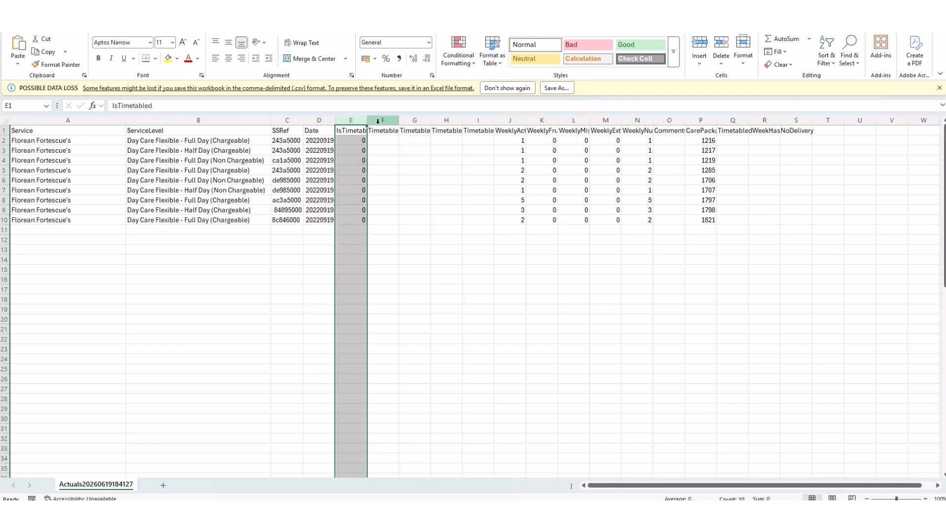
{"action": "key", "text": "shift+Right"}
{"action": "key", "text": "shift+Right"}
{"action": "key", "text": "shift+Right"}
{"action": "key", "text": "shift+Right"}
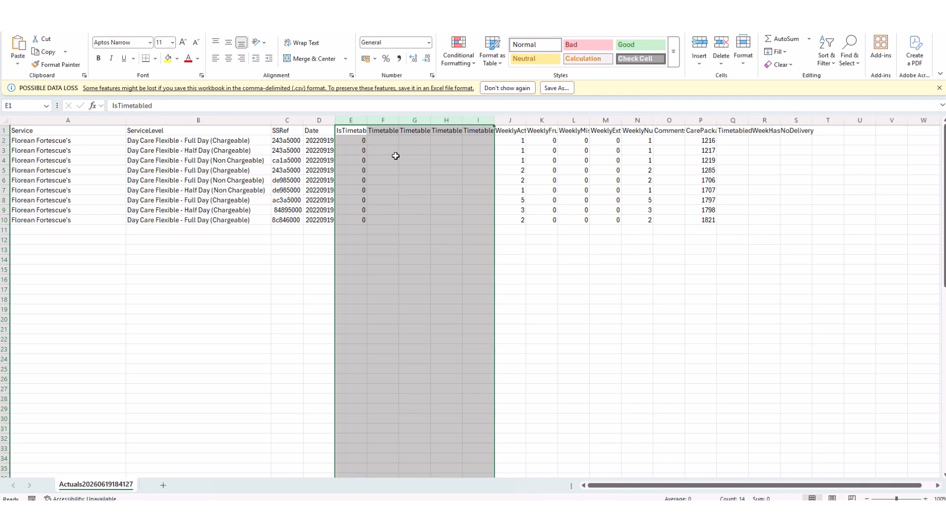
{"action": "right_click", "coordinate": [396, 156]}
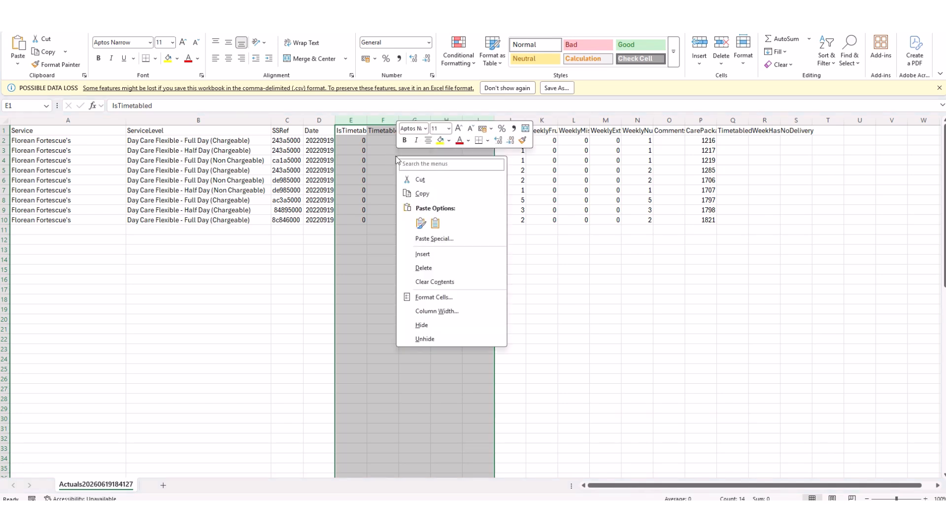
{"action": "left_click", "coordinate": [422, 325]}
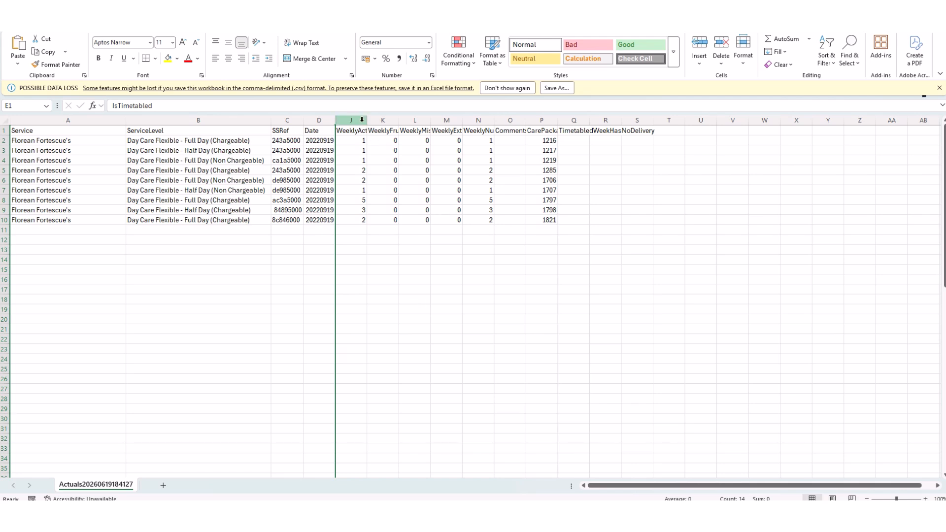
Fit columns J to N, WeeklyActualQuantity to WeeklyNumberOfVisits, to their headers and widen the Comments column to leave room for text
{"action": "double_click", "coordinate": [367, 118]}
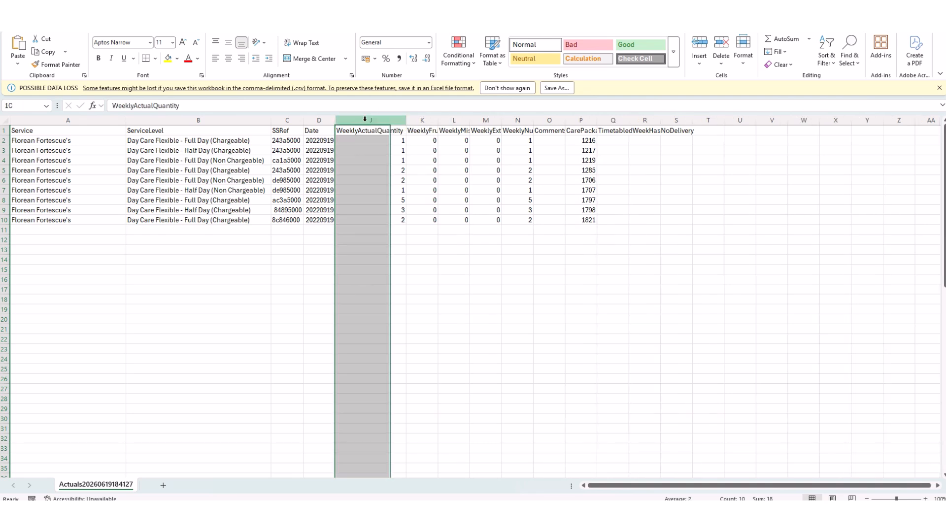
{"action": "left_click", "coordinate": [373, 121]}
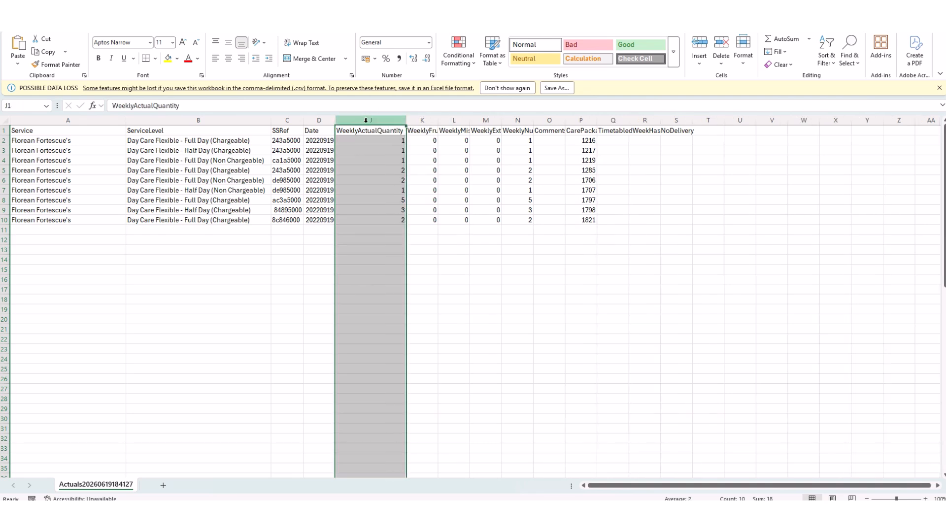
{"action": "double_click", "coordinate": [438, 120]}
{"action": "left_click", "coordinate": [441, 120]}
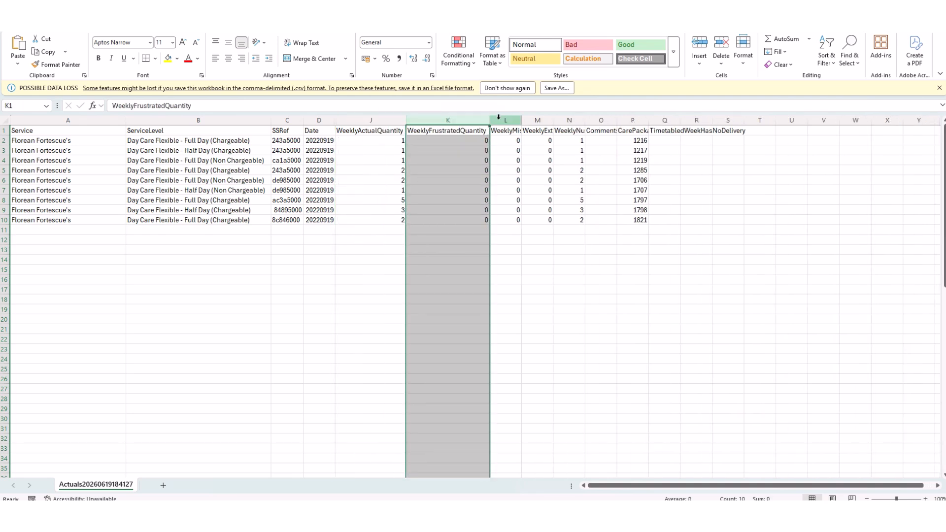
{"action": "double_click", "coordinate": [520, 119]}
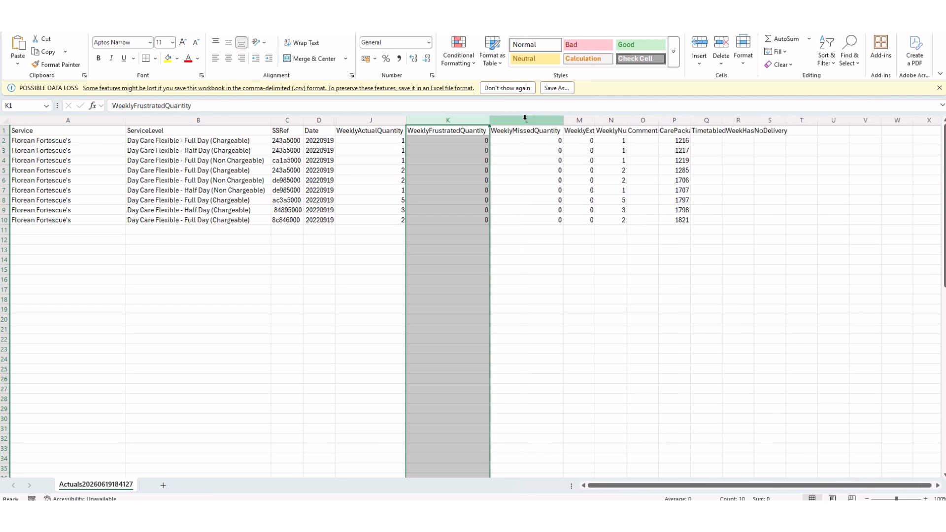
{"action": "left_click", "coordinate": [526, 120]}
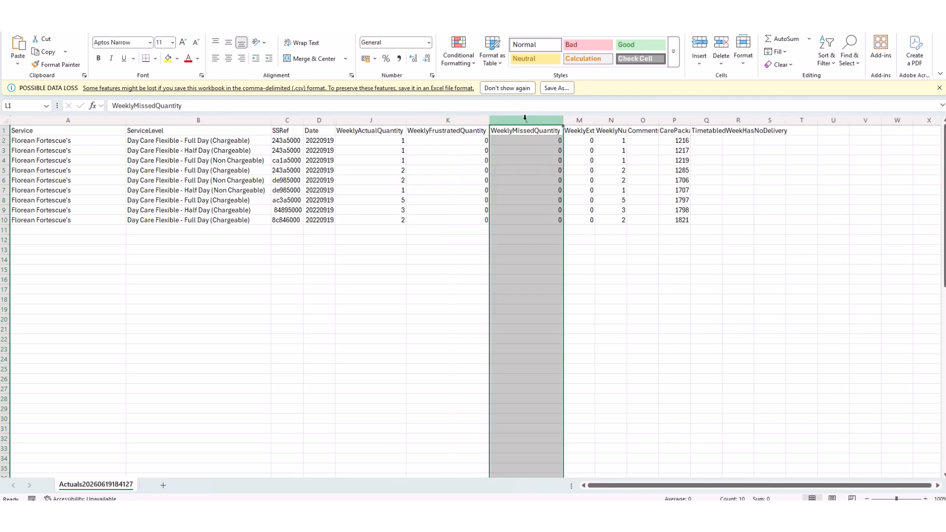
{"action": "double_click", "coordinate": [594, 119]}
{"action": "left_click", "coordinate": [596, 121]}
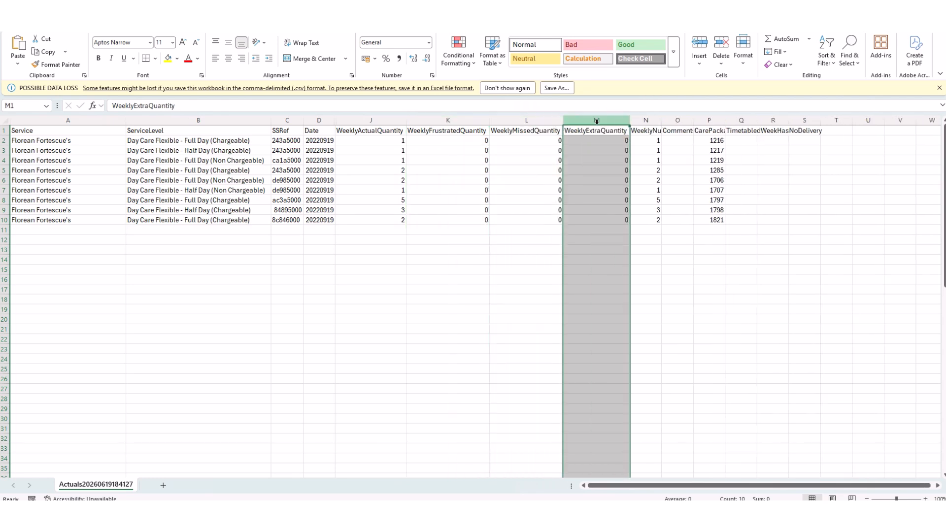
{"action": "double_click", "coordinate": [662, 121]}
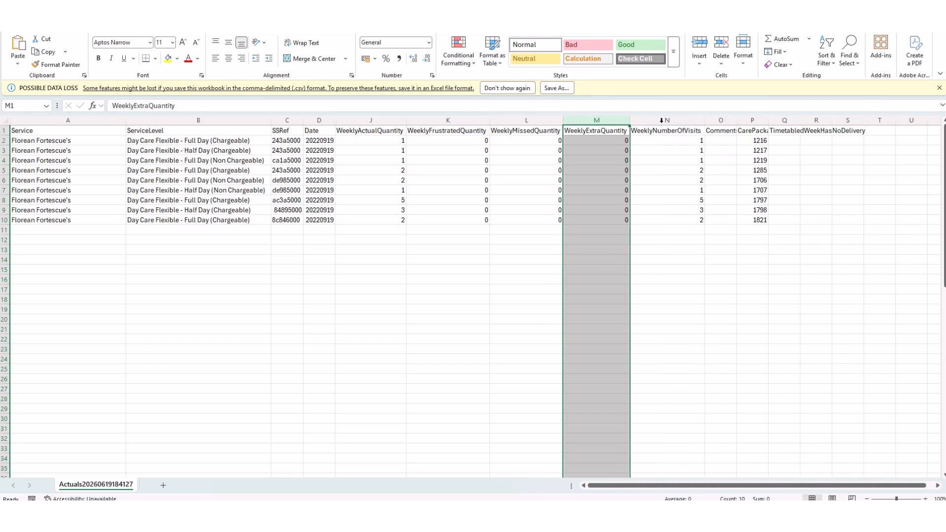
{"action": "left_click", "coordinate": [665, 119]}
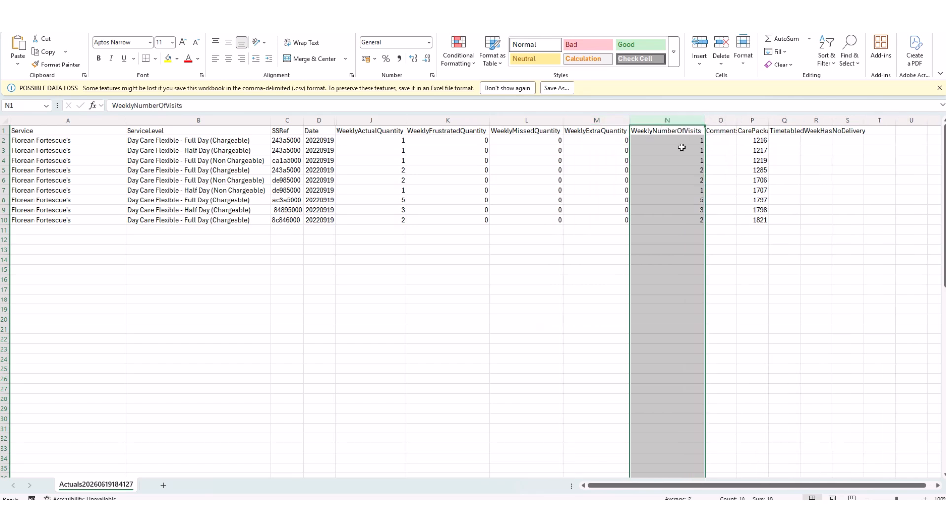
{"action": "double_click", "coordinate": [738, 118]}
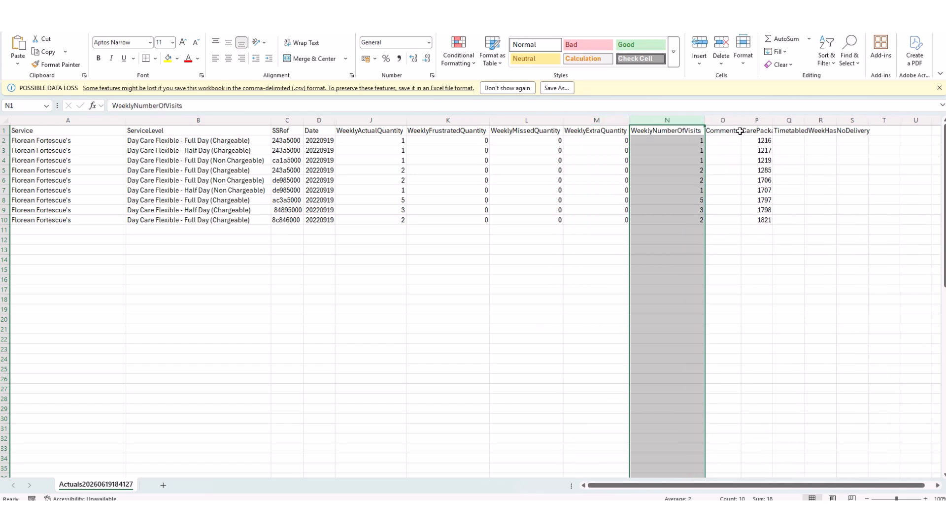
{"action": "left_click_drag", "start_coordinate": [742, 120], "coordinate": [779, 120]}
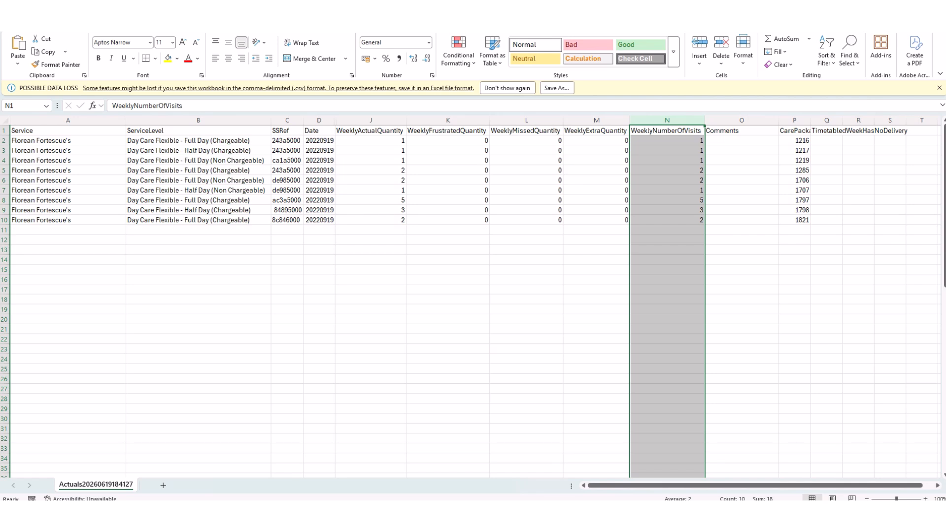
Examine the SSRef column, the weekly actual, frustrated, missed and extra quantity columns, the number of visits and the Comments column
{"action": "left_click", "coordinate": [285, 120]}
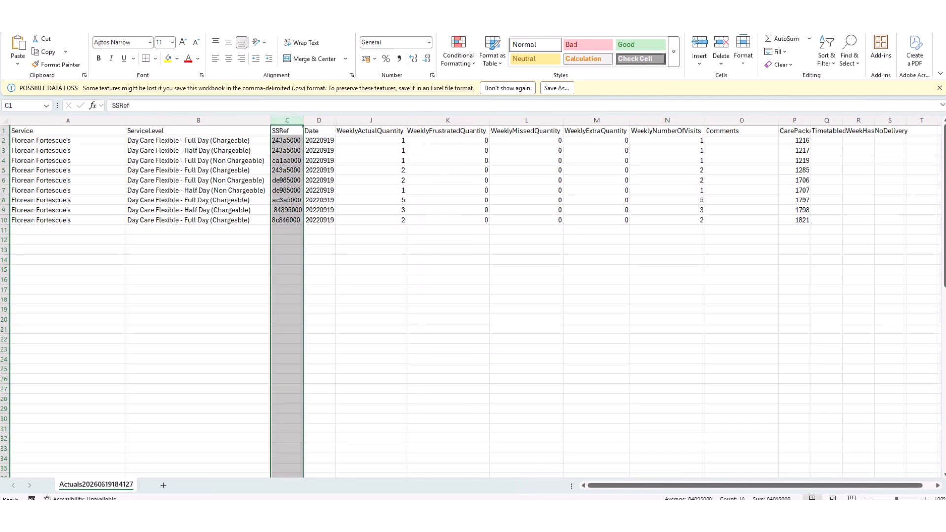
{"action": "key", "text": "alt+Tab"}
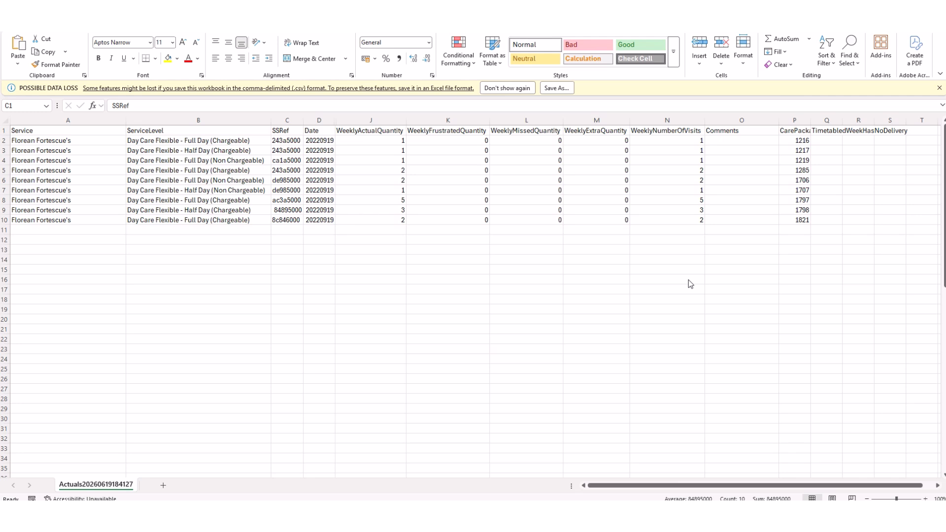
{"action": "left_click", "coordinate": [377, 118]}
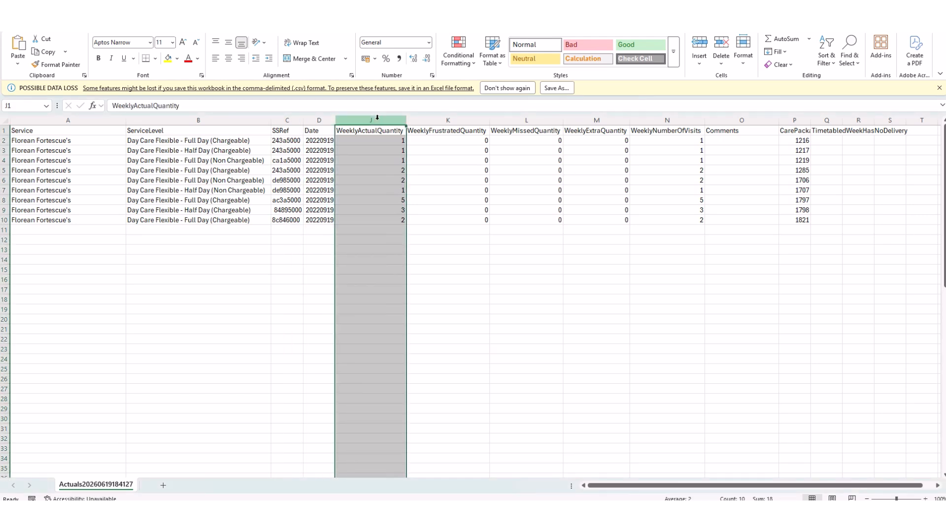
{"action": "left_click", "coordinate": [421, 117]}
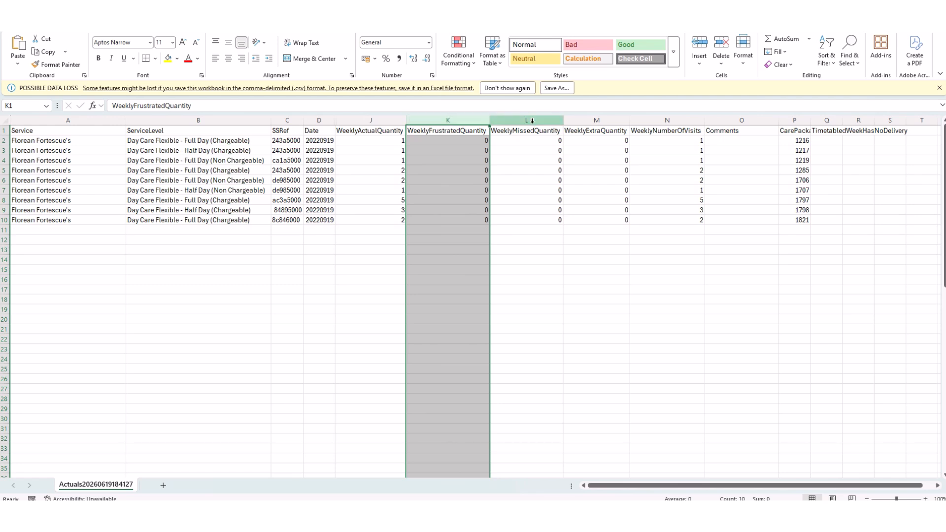
{"action": "left_click", "coordinate": [532, 120]}
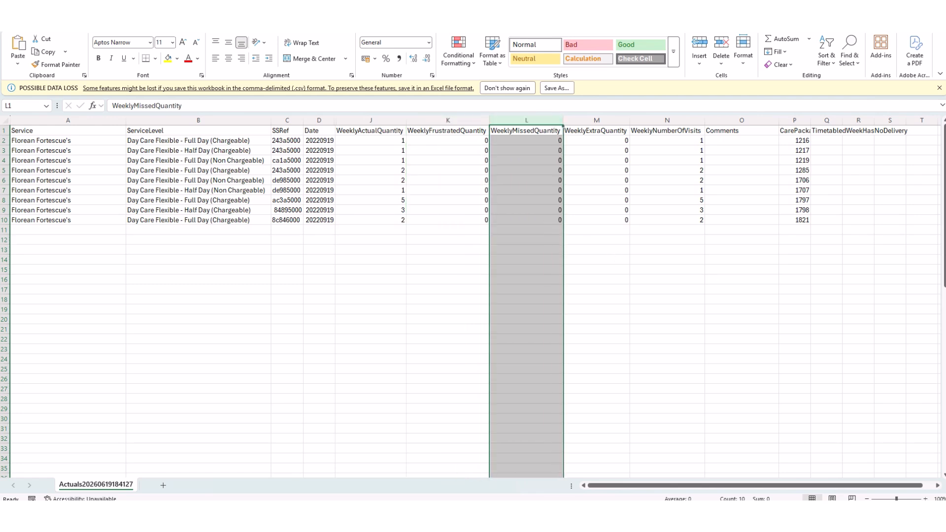
{"action": "left_click", "coordinate": [592, 120]}
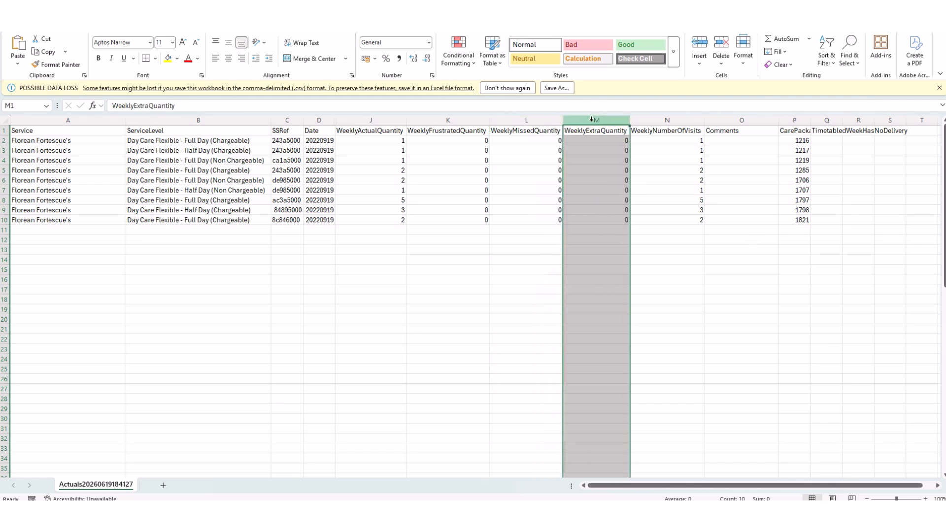
{"action": "left_click", "coordinate": [678, 121]}
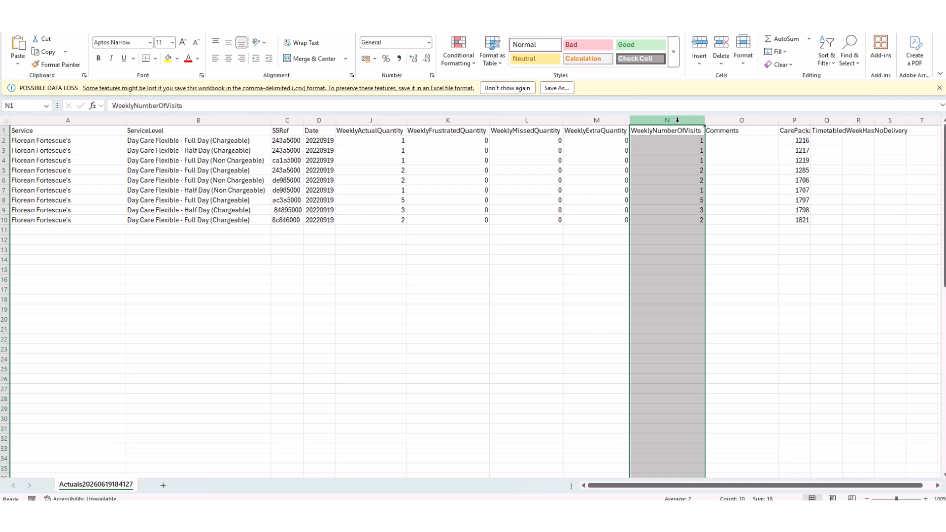
{"action": "left_click", "coordinate": [527, 218]}
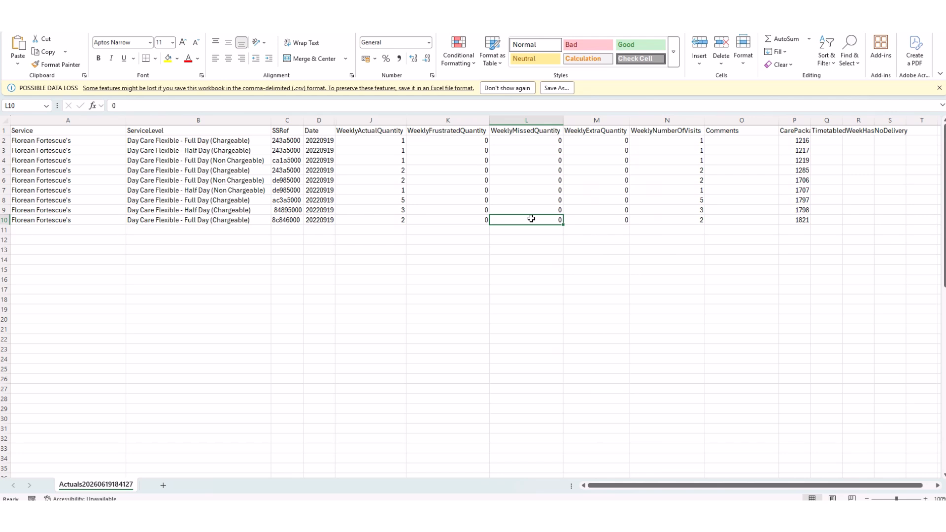
{"action": "left_click", "coordinate": [735, 119]}
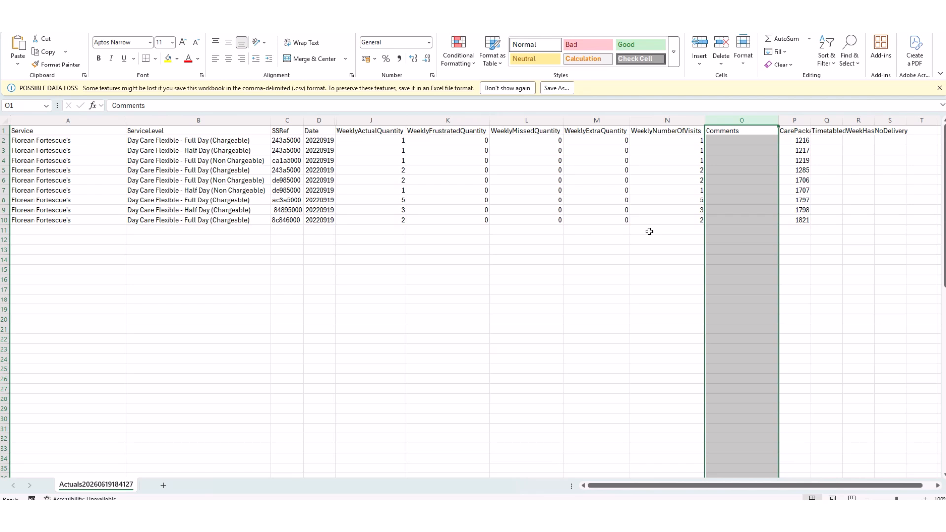
{"action": "left_click", "coordinate": [504, 240]}
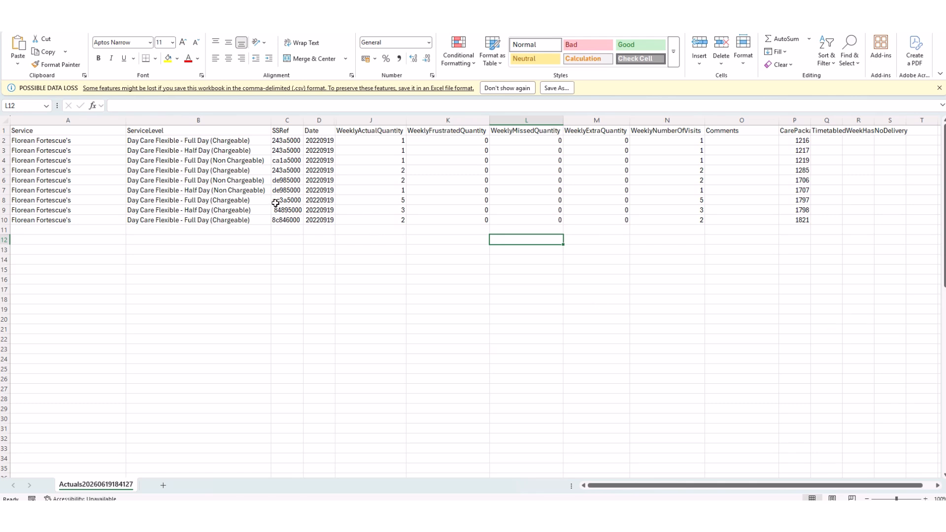
Set WeeklyActualQuantity to 3 for the Full Day (Chargeable) entry in row 8
{"action": "left_click", "coordinate": [15, 199]}
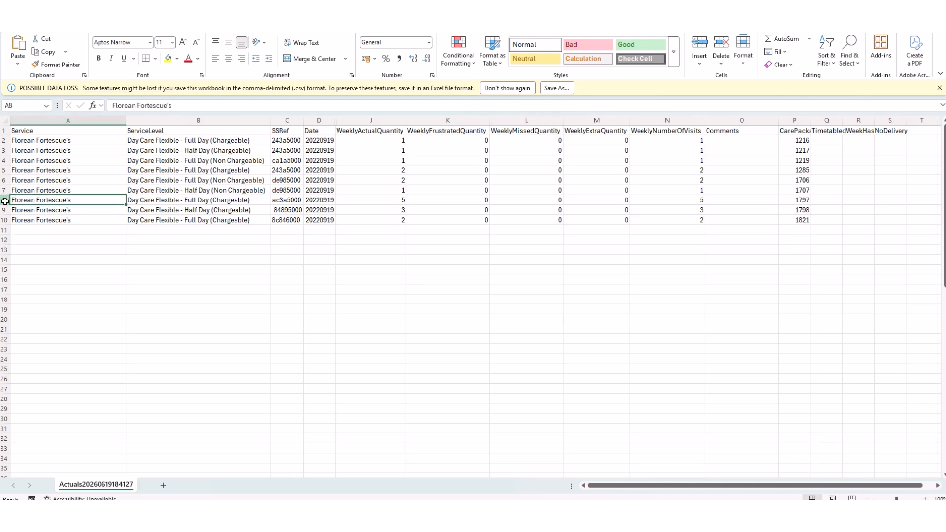
{"action": "left_click", "coordinate": [3, 200]}
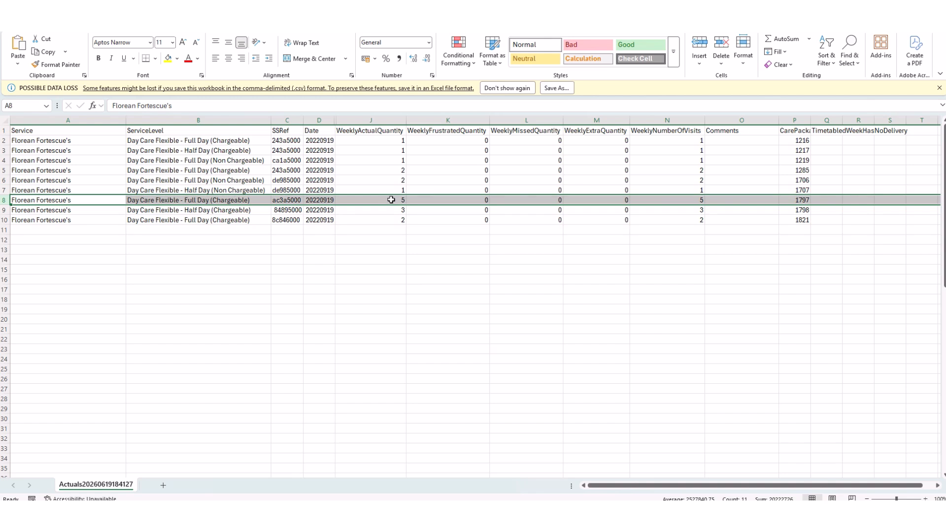
{"action": "left_click", "coordinate": [682, 200]}
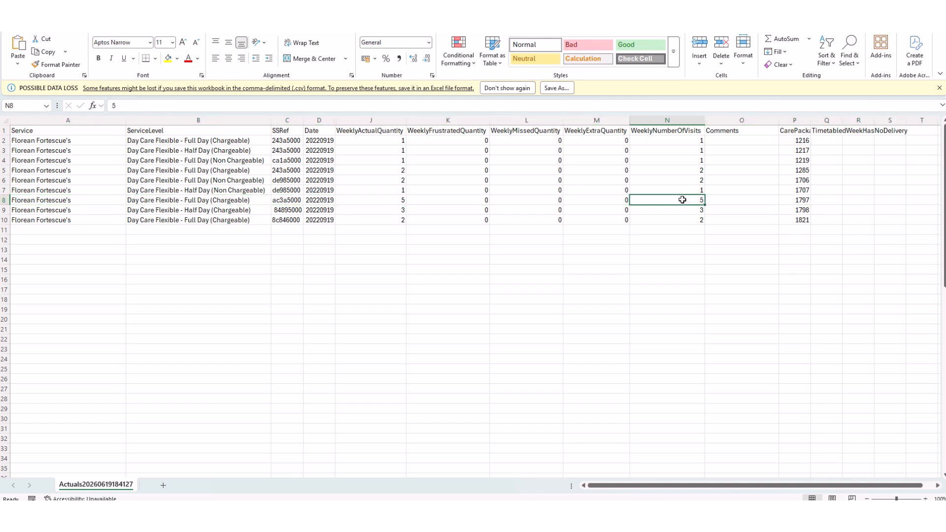
{"action": "left_click", "coordinate": [388, 202]}
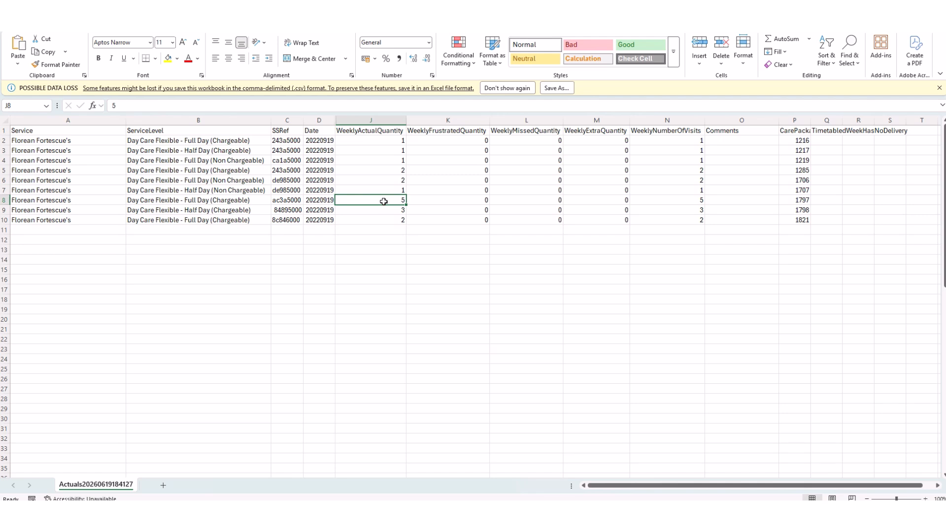
{"action": "type", "text": "3"}
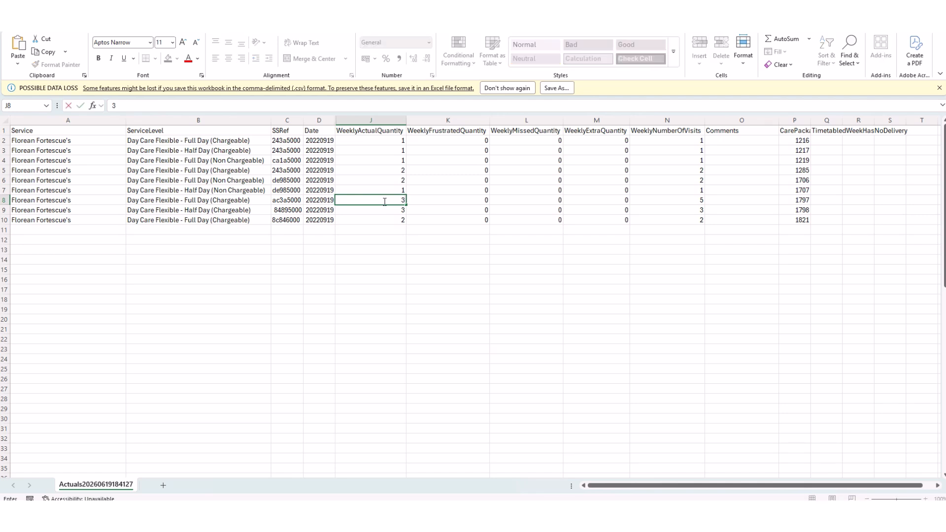
{"action": "key", "text": "Tab"}
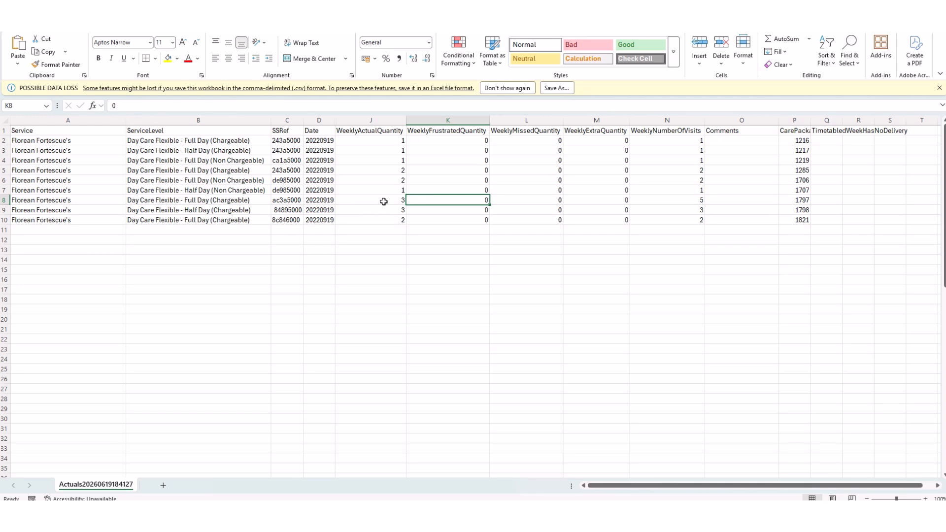
Set WeeklyFrustratedQuantity to 2 for the Full Day (Chargeable) entry in row 8 and add the comment "Client poorly Mon & Tues"
{"action": "type", "text": "2"}
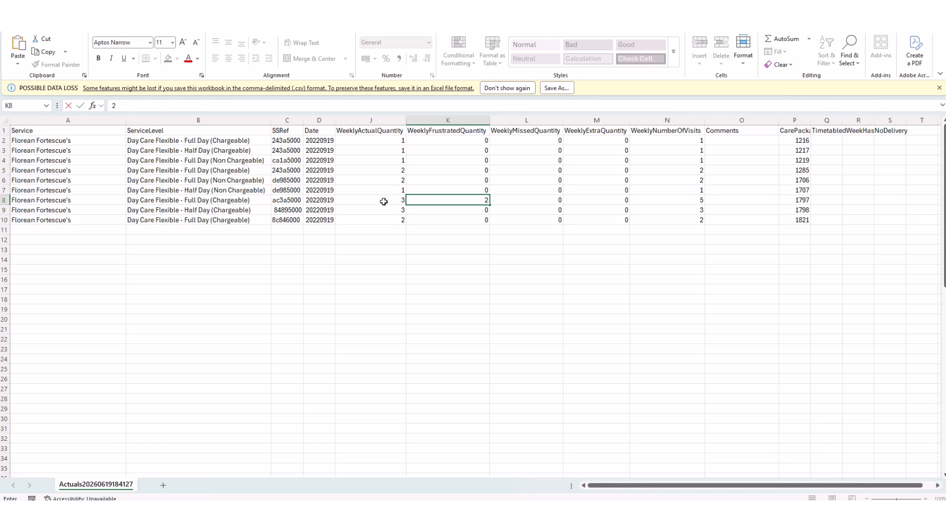
{"action": "key", "text": "Tab"}
{"action": "key", "text": "Tab"}
{"action": "key", "text": "Tab"}
{"action": "key", "text": "Tab"}
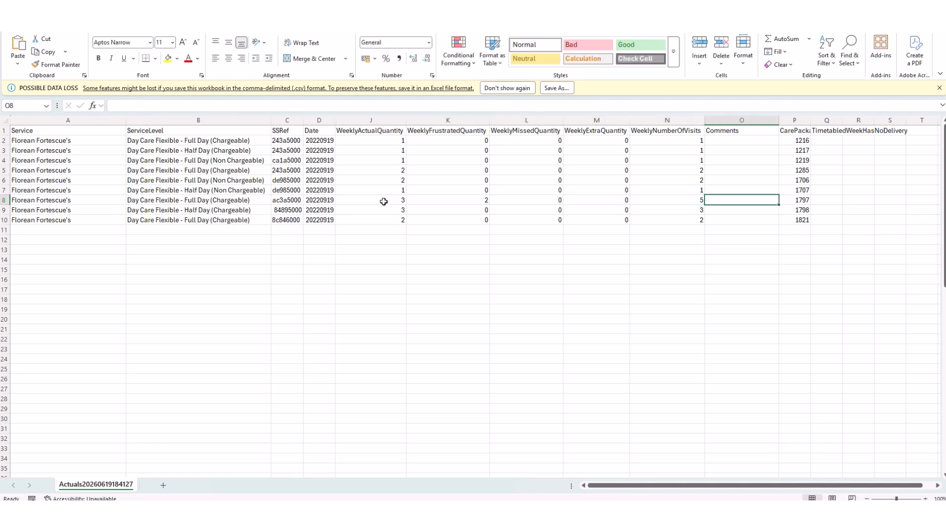
{"action": "type", "text": "C"}
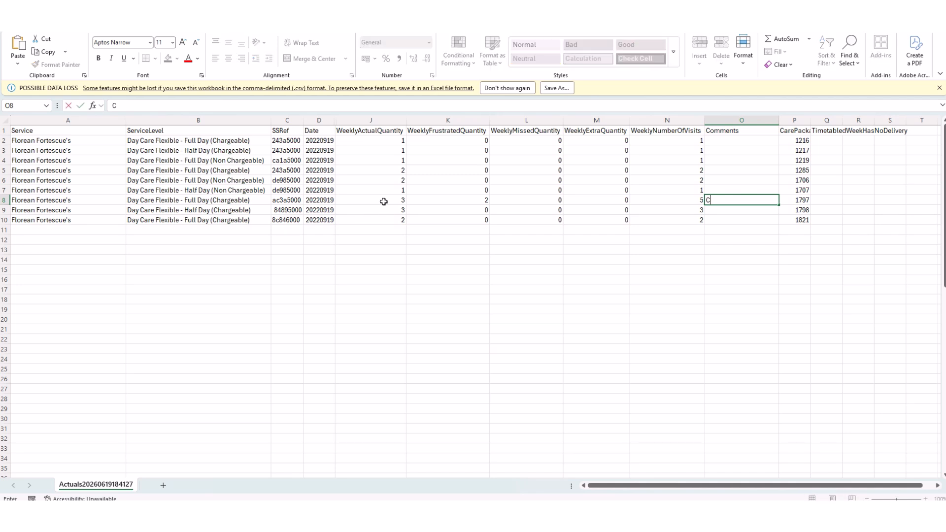
{"action": "type", "text": "lient poorly Mon"}
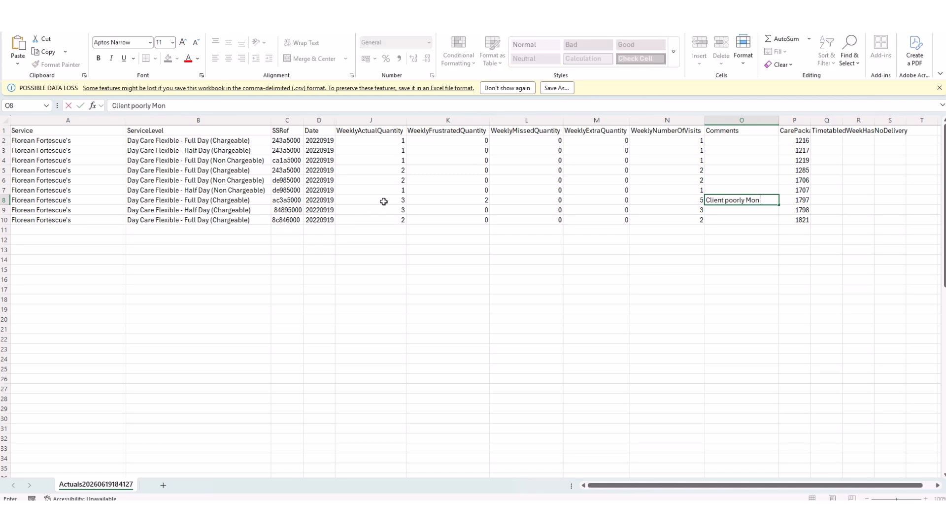
{"action": "type", "text": " & Tue"}
{"action": "left_click", "coordinate": [366, 201]}
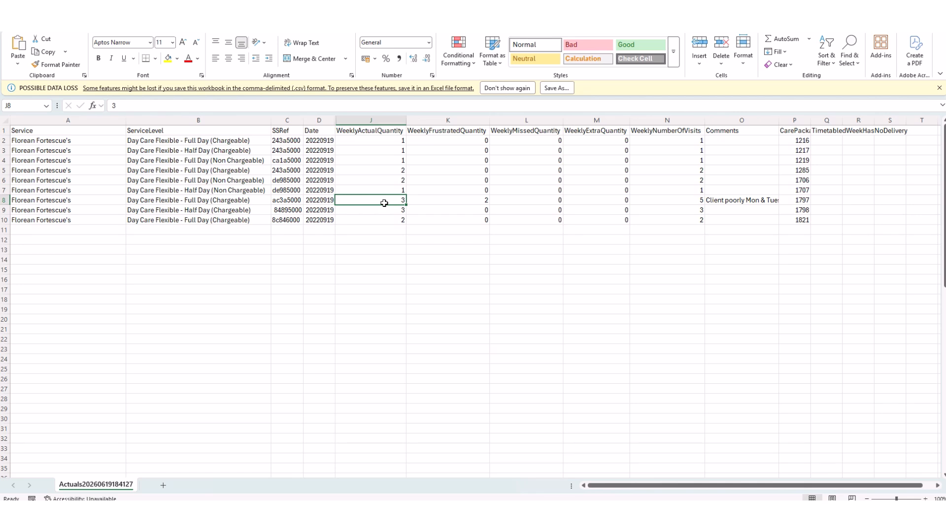
{"action": "key", "text": "shift+Right"}
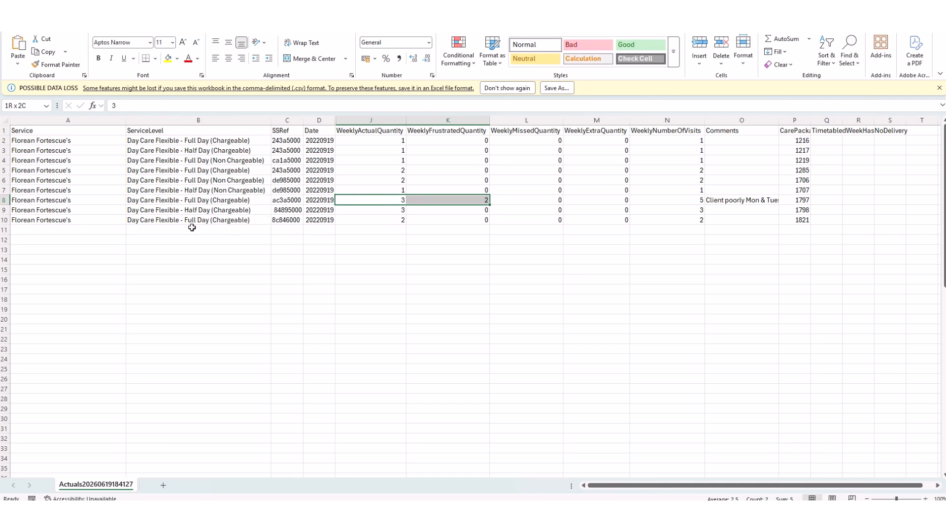
Set WeeklyActualQuantity to 1 and WeeklyMissedQuantity to 1 for the Full Day (Chargeable) entry in row 10
{"action": "left_click", "coordinate": [5, 219]}
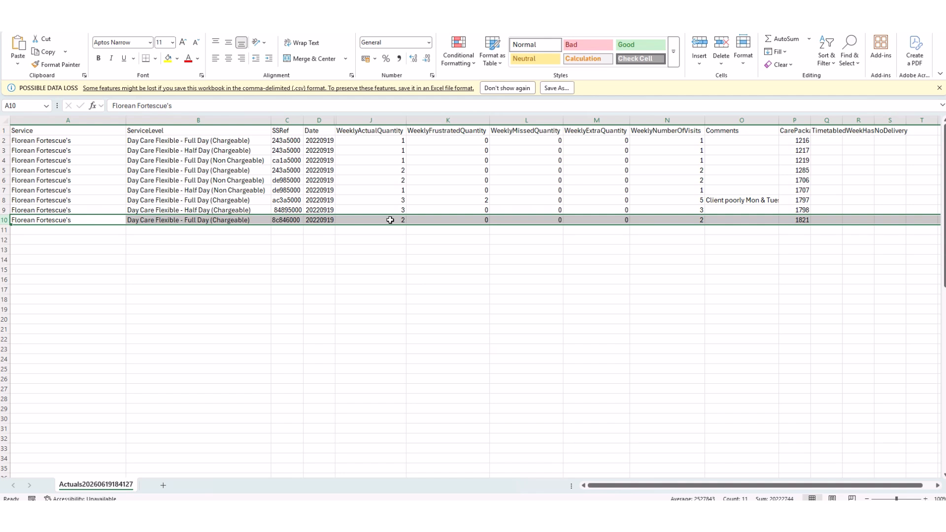
{"action": "left_click", "coordinate": [390, 220]}
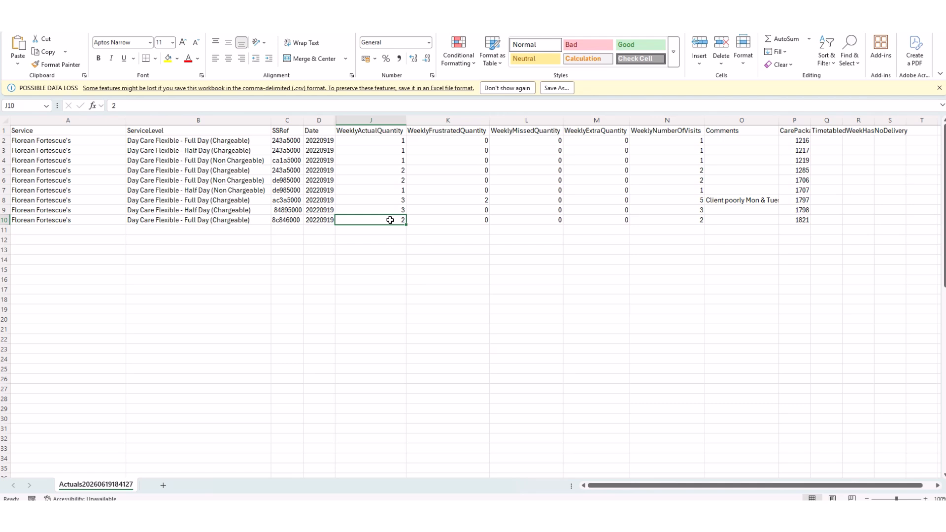
{"action": "type", "text": "1"}
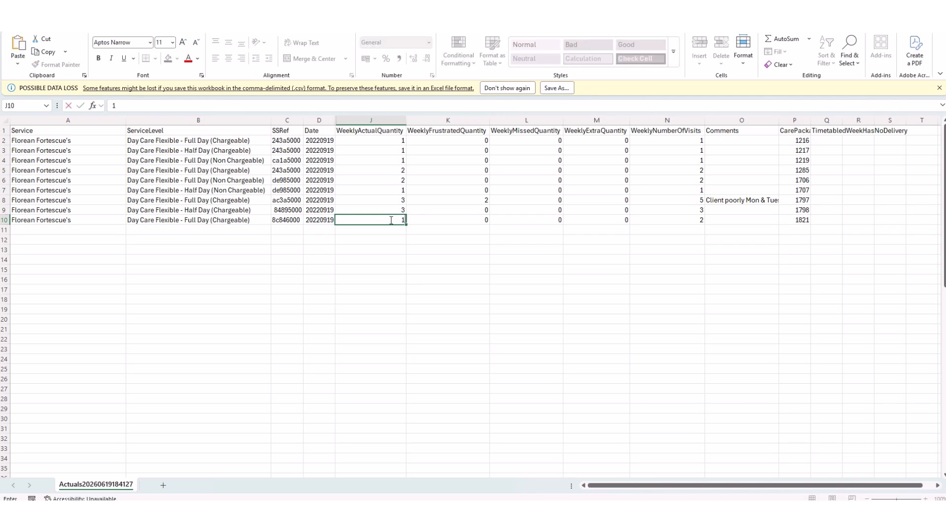
{"action": "key", "text": "Tab"}
{"action": "key", "text": "Tab"}
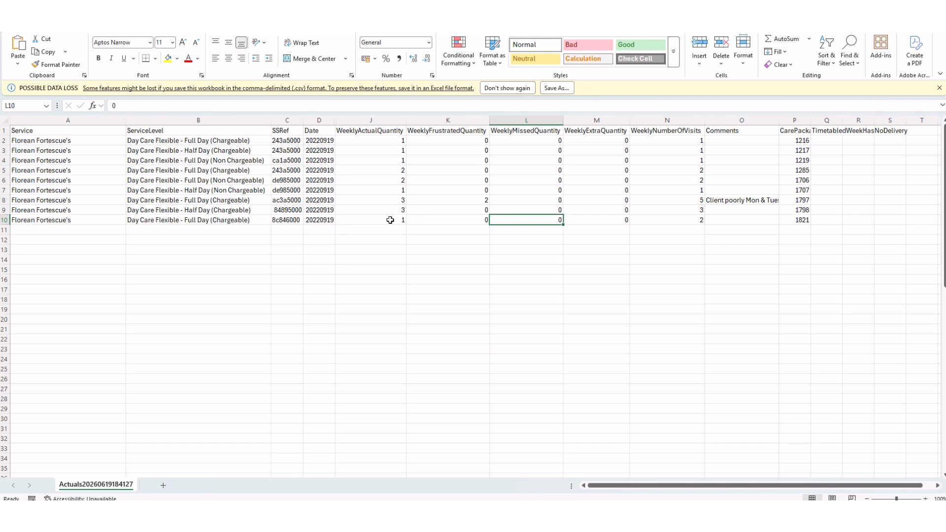
{"action": "type", "text": "1"}
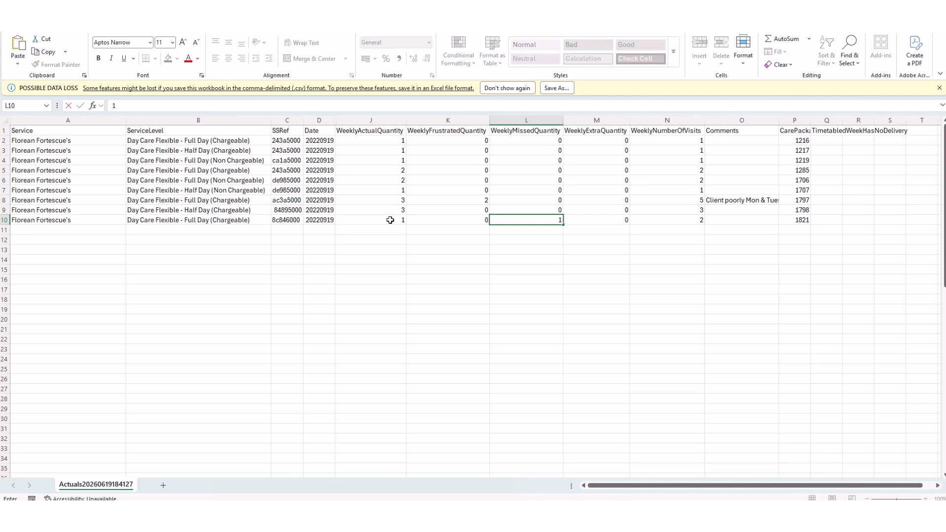
Enter "Bank hol Monday" in the Comments column for the Full Day (Chargeable) entry in row 10
{"action": "key", "text": "Tab"}
{"action": "key", "text": "Tab"}
{"action": "key", "text": "Tab"}
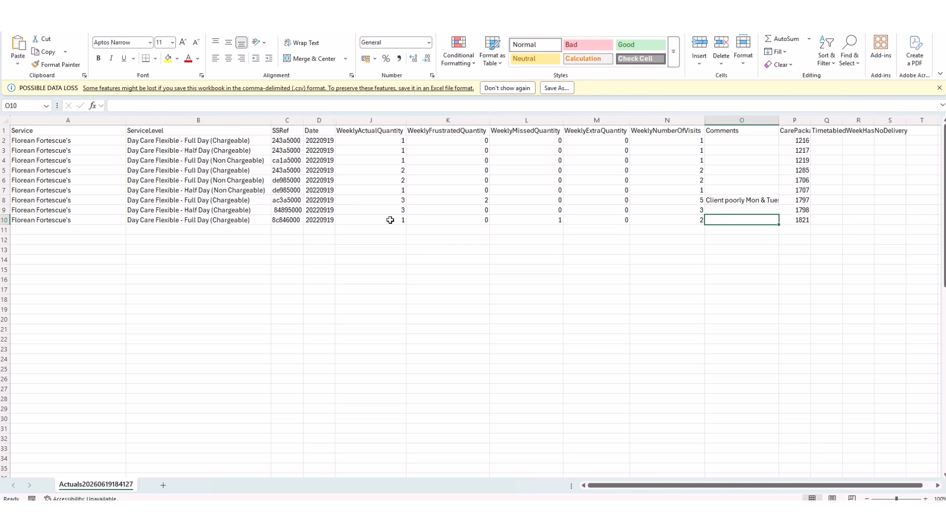
{"action": "type", "text": "Bank hol Monday"}
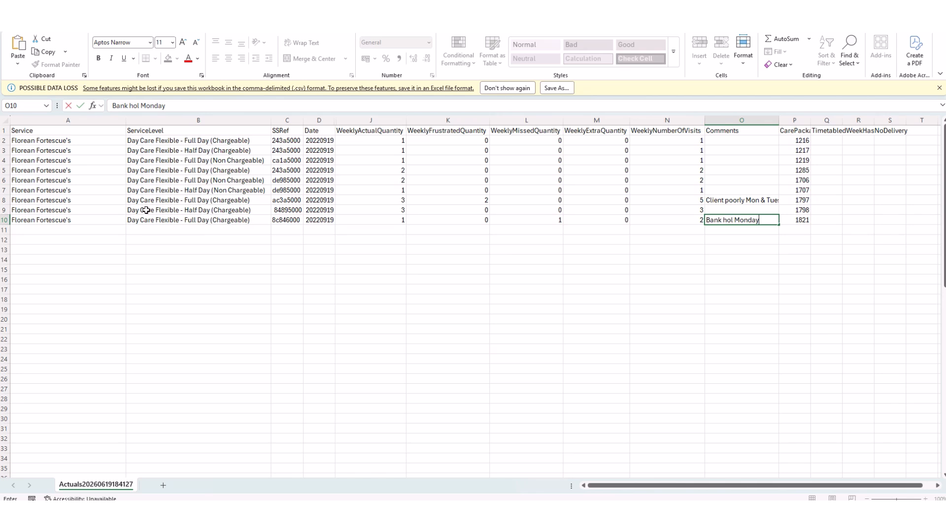
Set WeeklyActualQuantity to 0 and WeeklyMissedQuantity to 3 for the Half Day (Chargeable) entry in row 9
{"action": "left_click", "coordinate": [2, 210]}
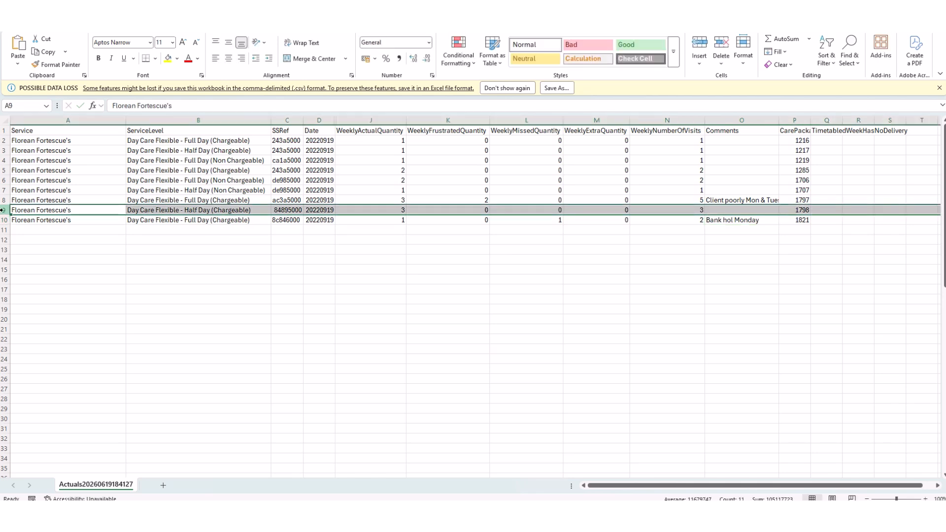
{"action": "left_click", "coordinate": [387, 210]}
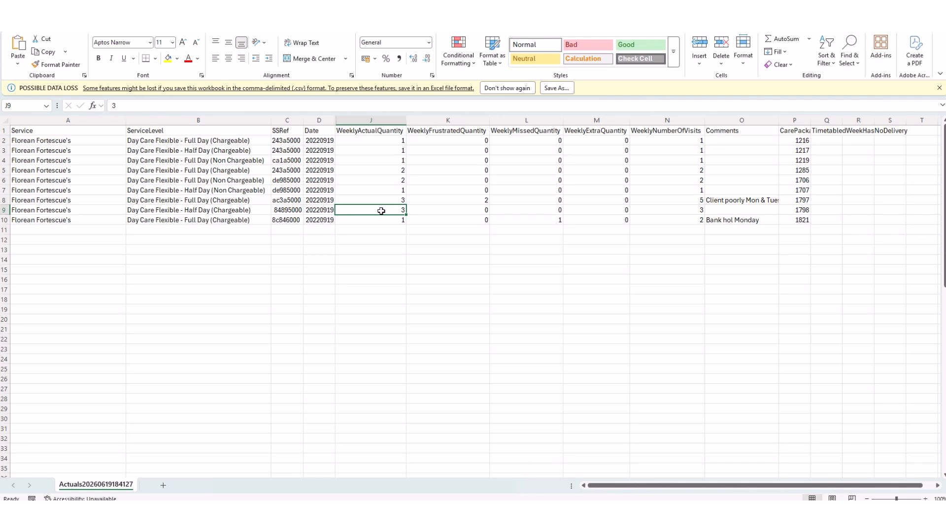
{"action": "type", "text": "0"}
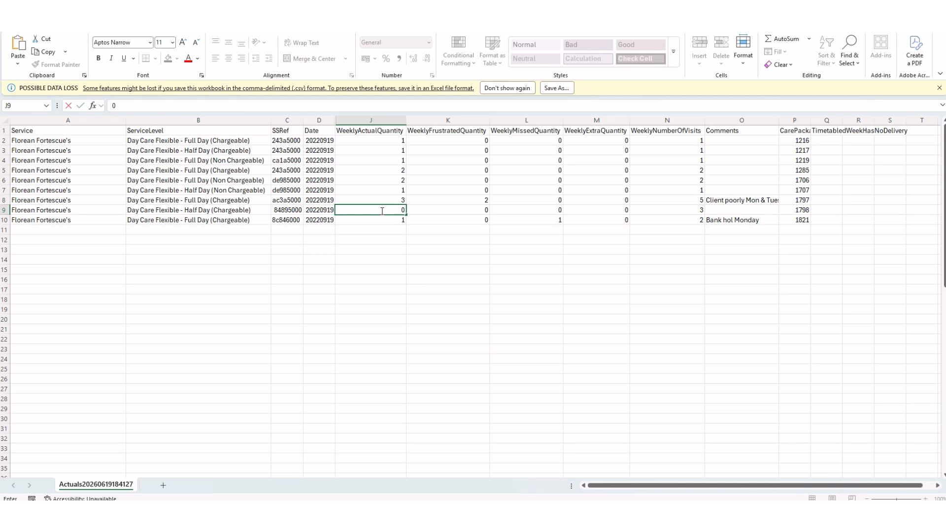
{"action": "key", "text": "Tab"}
{"action": "key", "text": "Tab"}
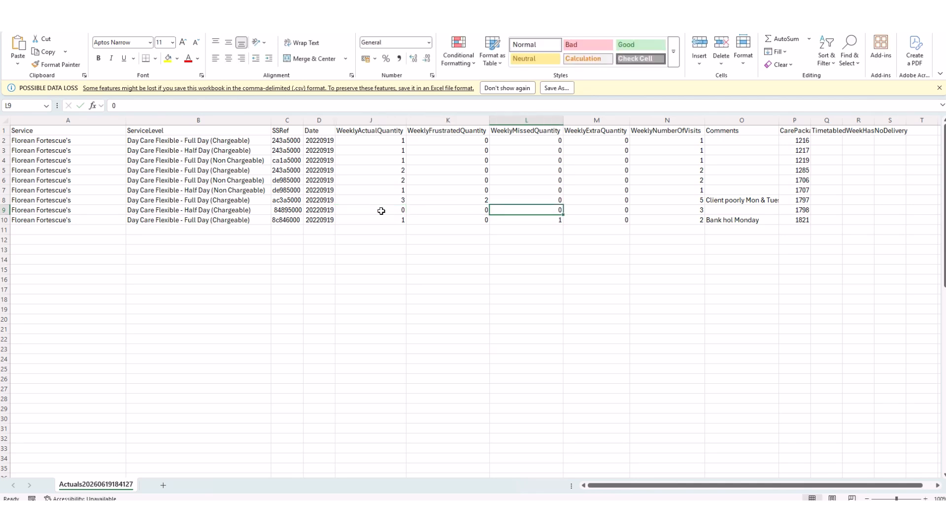
{"action": "type", "text": "3"}
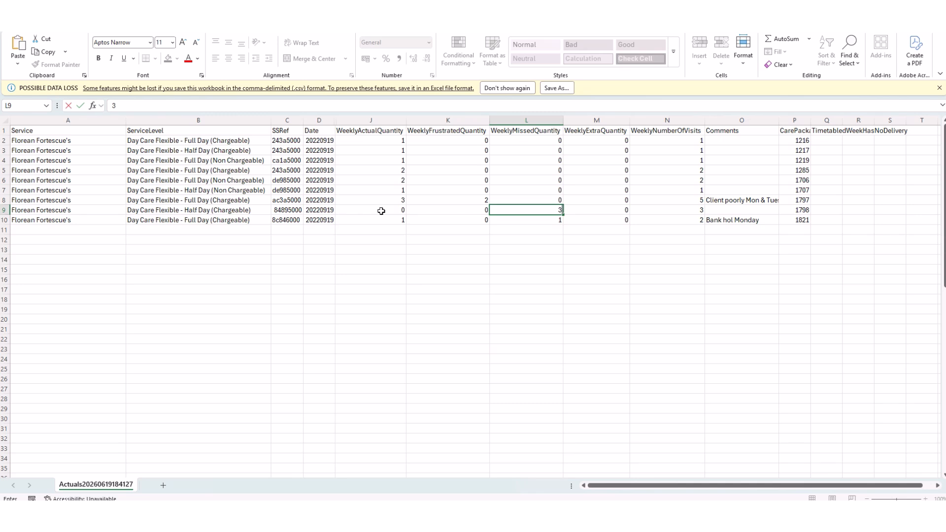
Enter "Client died 10.09.22" in the Comments column for the Half Day (Chargeable) entry in row 9
{"action": "key", "text": "Tab"}
{"action": "key", "text": "Tab"}
{"action": "key", "text": "Tab"}
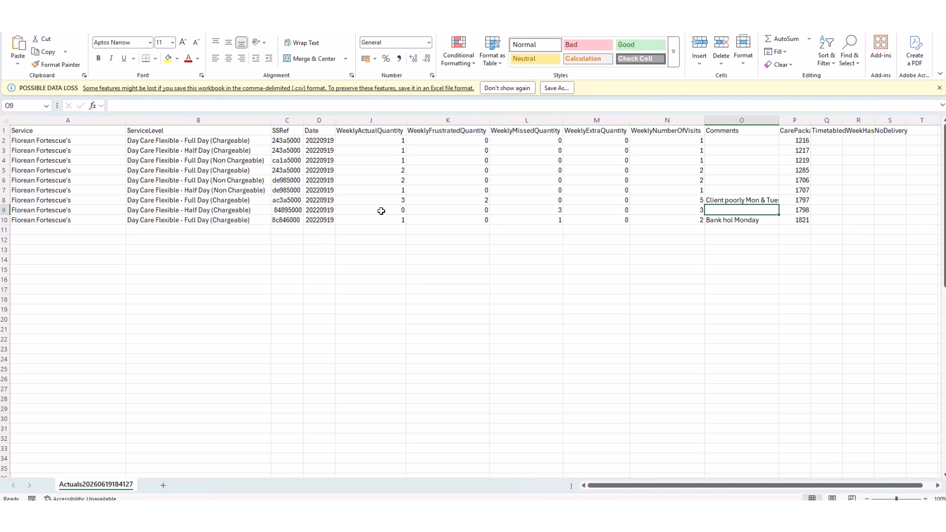
{"action": "type", "text": "Client died"}
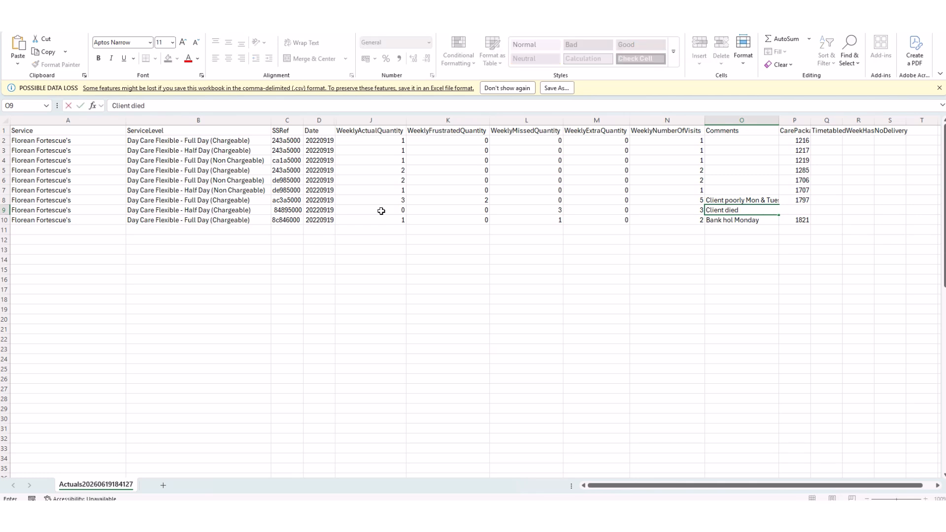
{"action": "type", "text": " 10.09.22"}
{"action": "left_click", "coordinate": [736, 248]}
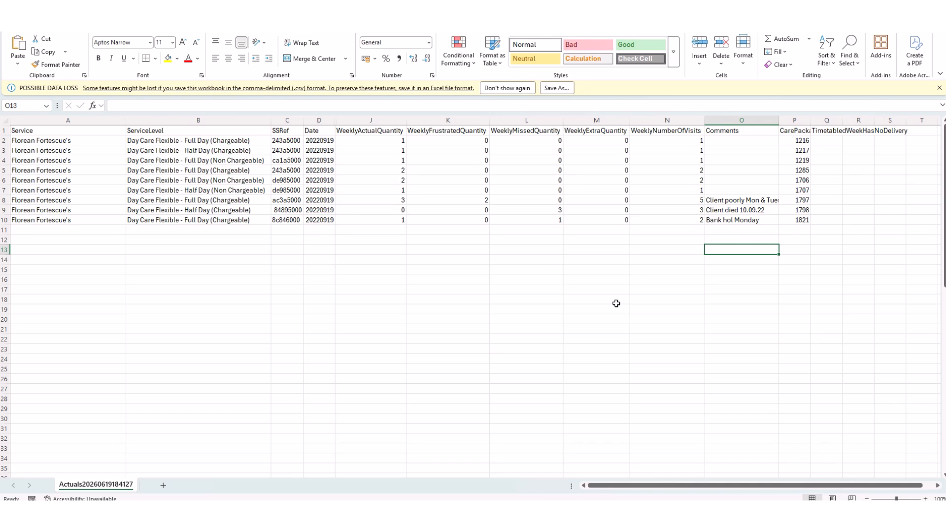
Save a copy of the edited file to the Desktop as "19.09.22 DAPL" in CSV (Comma delimited) format
{"action": "left_click", "coordinate": [27, 34]}
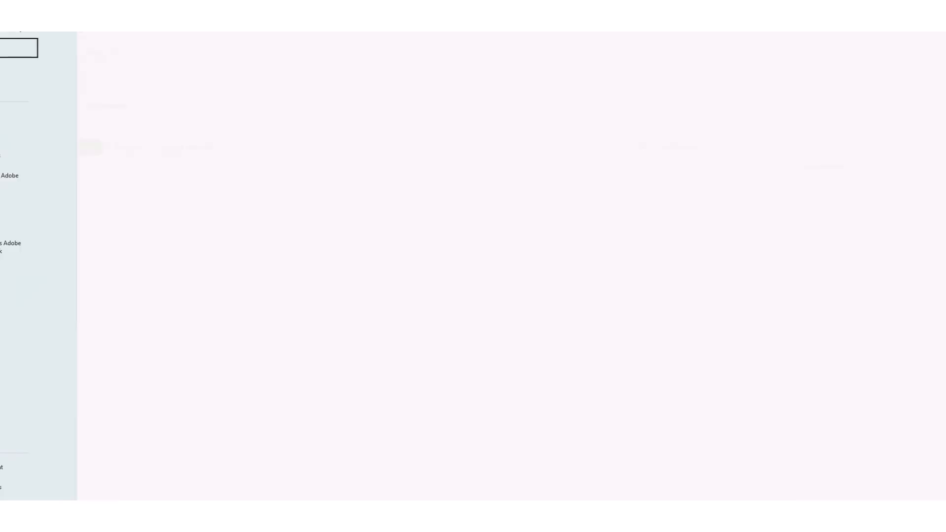
{"action": "left_click", "coordinate": [32, 157]}
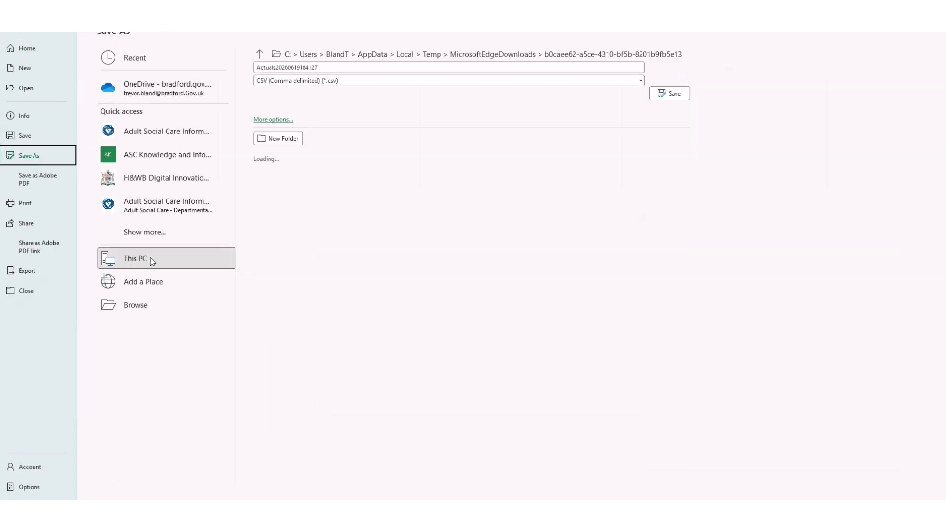
{"action": "left_click", "coordinate": [131, 306]}
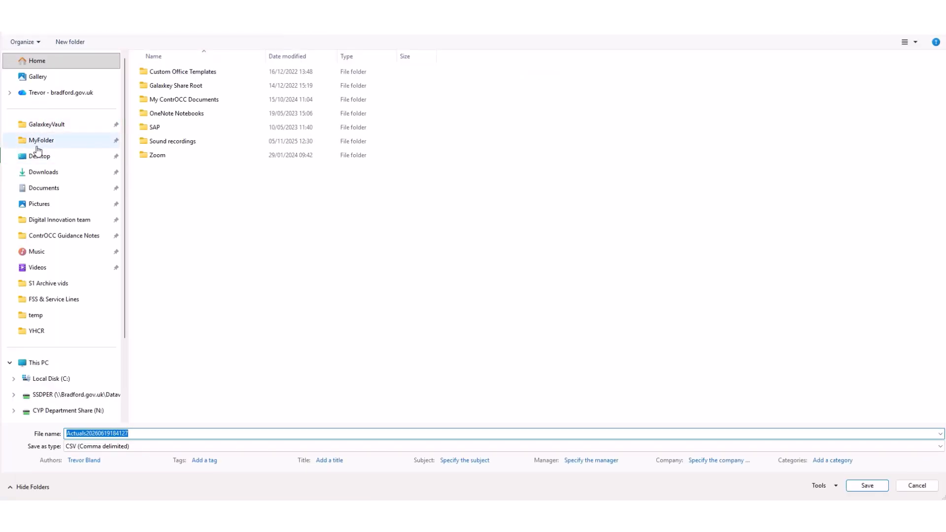
{"action": "left_click", "coordinate": [39, 156]}
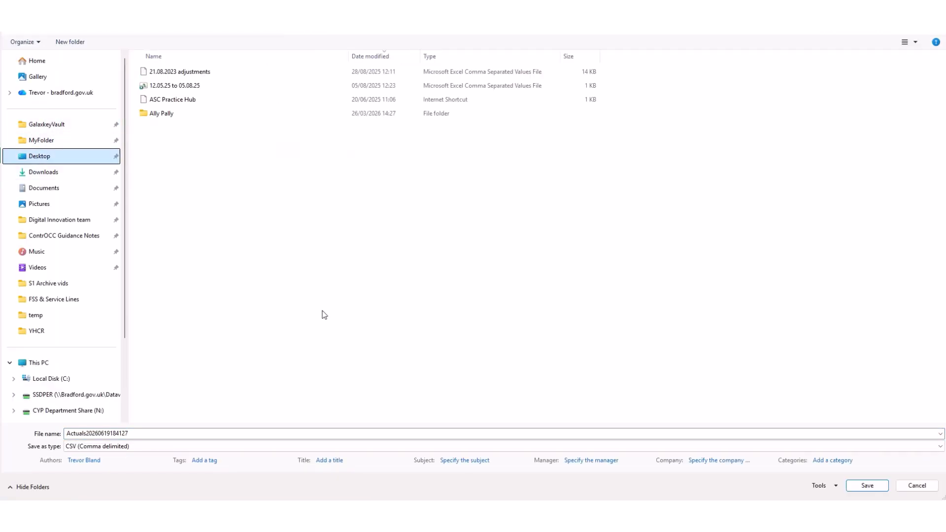
{"action": "left_click", "coordinate": [136, 435]}
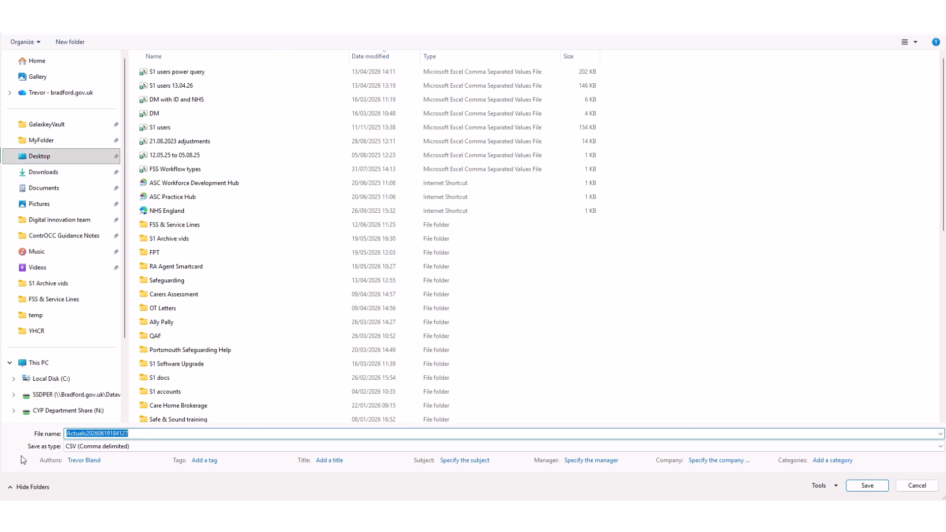
{"action": "type", "text": "19.09"}
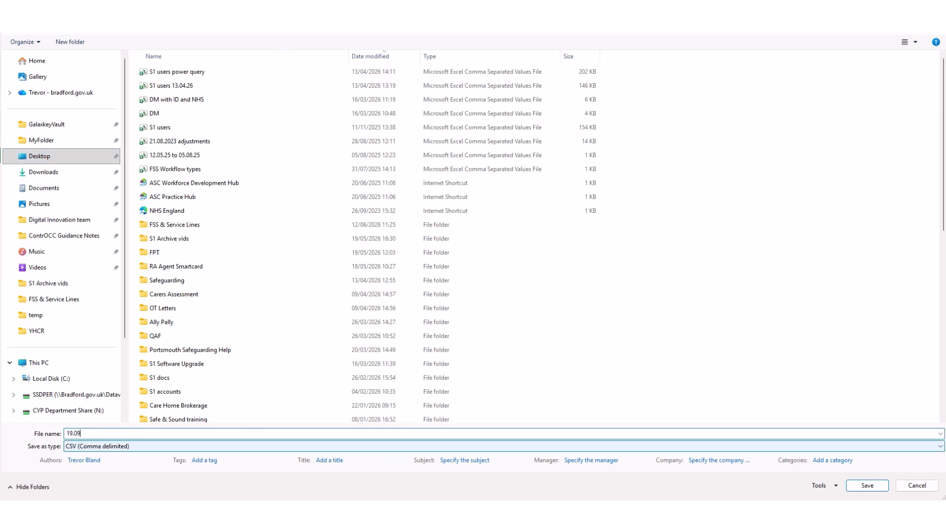
{"action": "type", "text": ".22 DAPL"}
{"action": "left_click", "coordinate": [868, 485]}
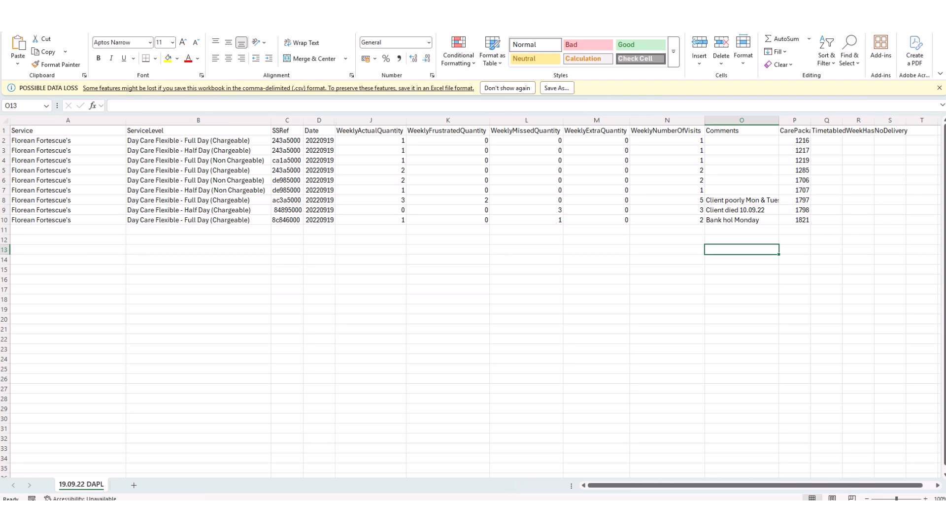
Switch to the Bradford Provider Portal and open the Actuals Bulk Import page
{"action": "key", "text": "alt+Tab"}
{"action": "key", "text": "alt+Tab"}
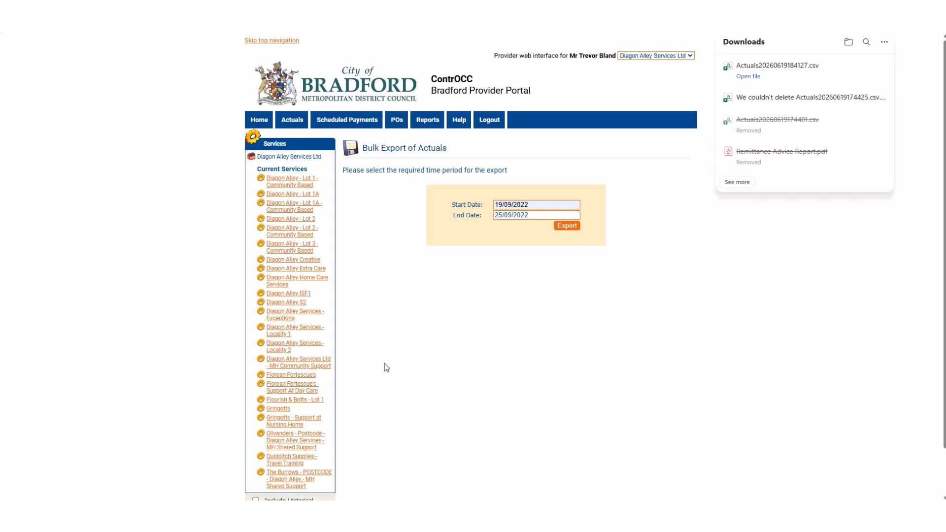
{"action": "left_click", "coordinate": [576, 347]}
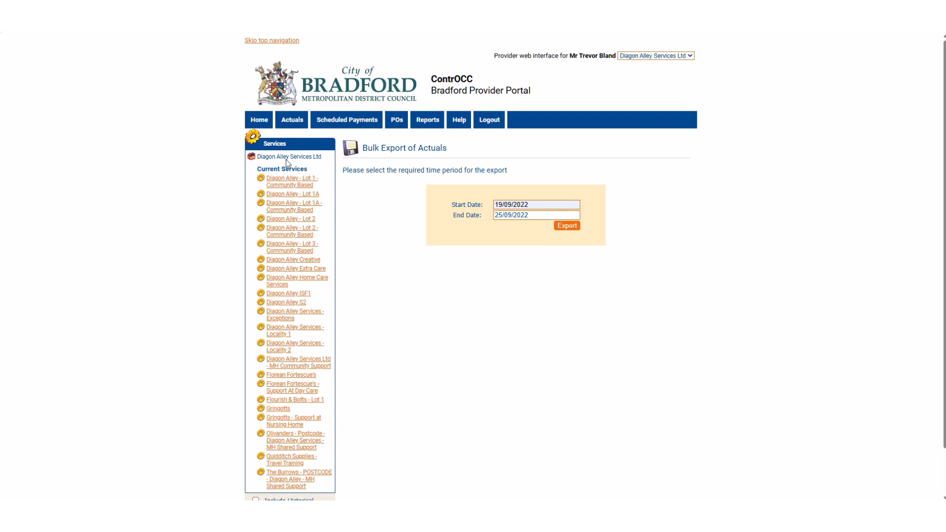
{"action": "left_click", "coordinate": [287, 118]}
{"action": "scroll", "coordinate": [209, 196], "scroll_direction": "down", "scroll_amount": 3}
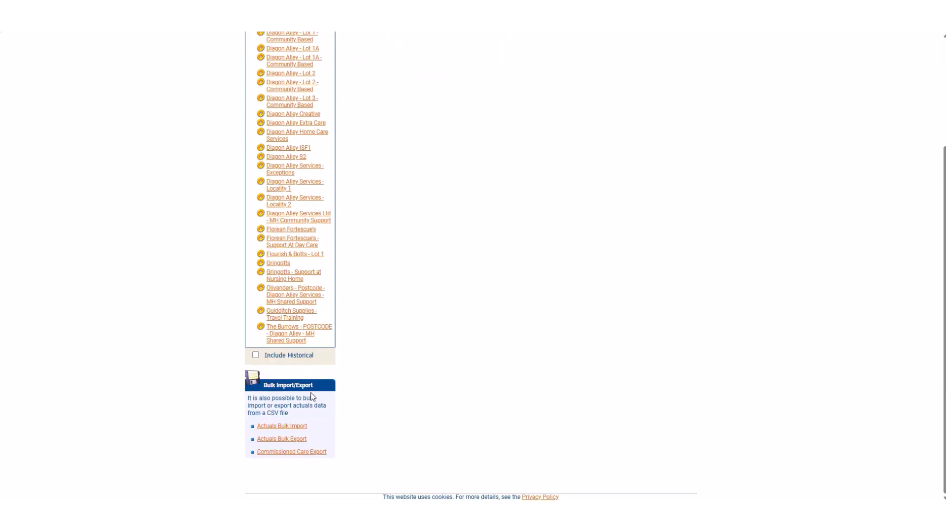
{"action": "left_click", "coordinate": [283, 426]}
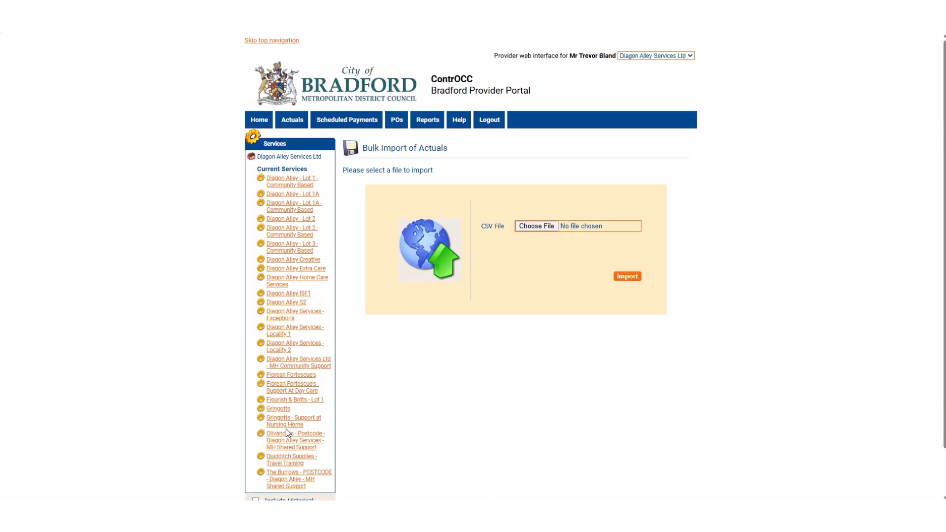
Choose 19.09.22 DAPL.csv from the Desktop as the CSV file for the bulk import of actuals
{"action": "left_click", "coordinate": [537, 226]}
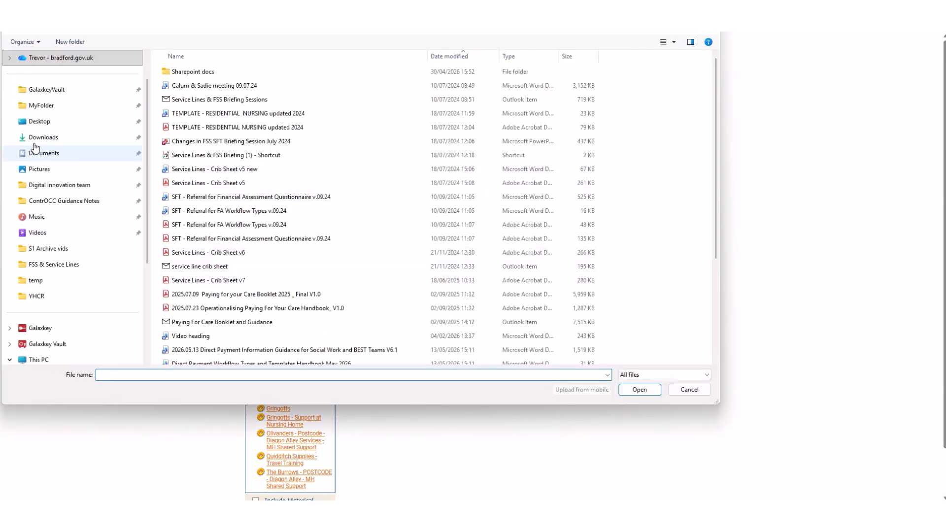
{"action": "left_click", "coordinate": [43, 121]}
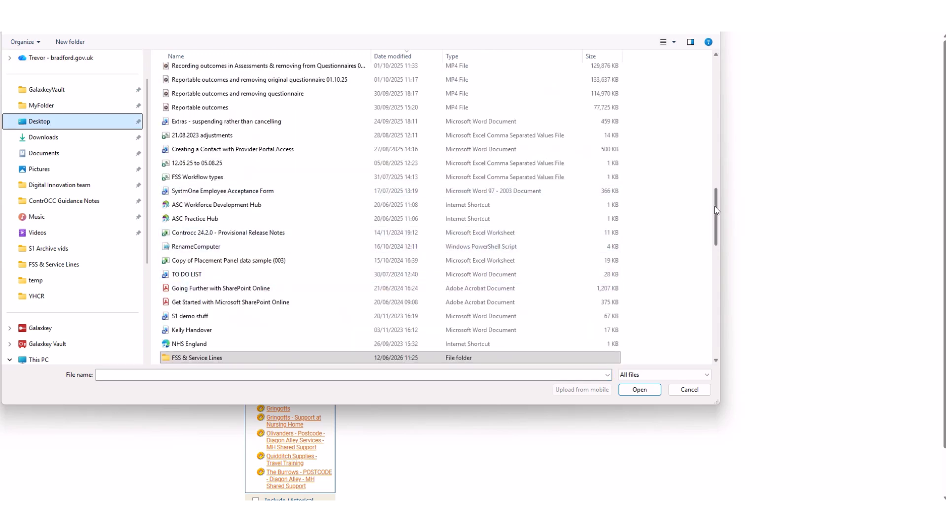
{"action": "left_click_drag", "start_coordinate": [715, 206], "coordinate": [704, 72]}
{"action": "double_click", "coordinate": [180, 72]}
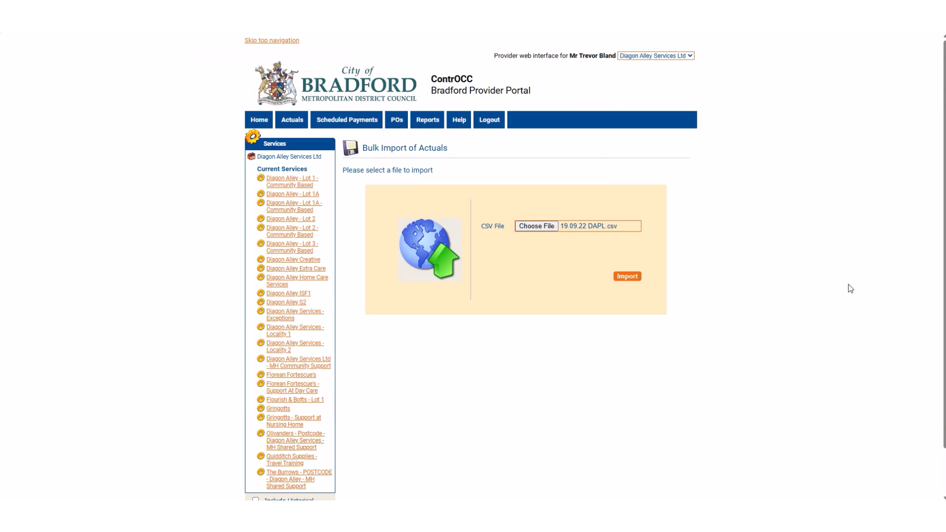
Import the selected CSV file, check the rejected records count, and update the system with the imported actuals
{"action": "left_click", "coordinate": [627, 277]}
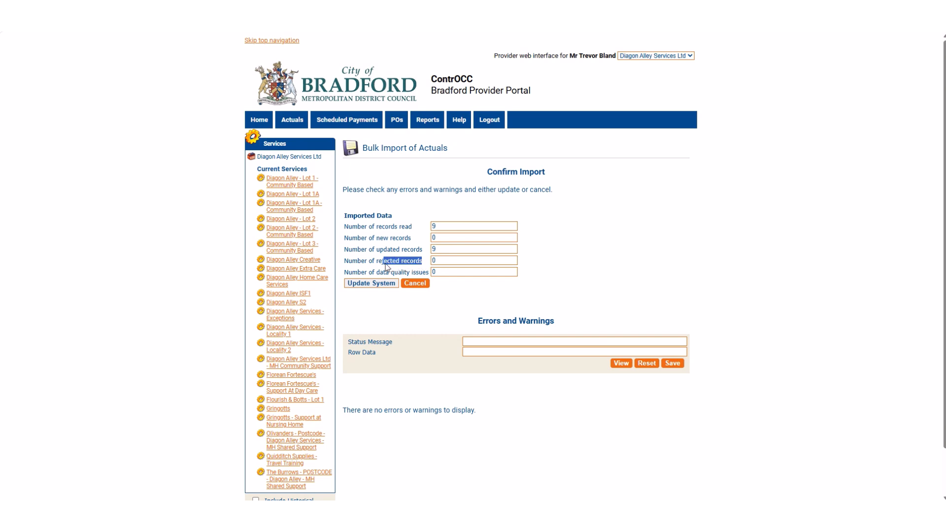
{"action": "left_click", "coordinate": [360, 261]}
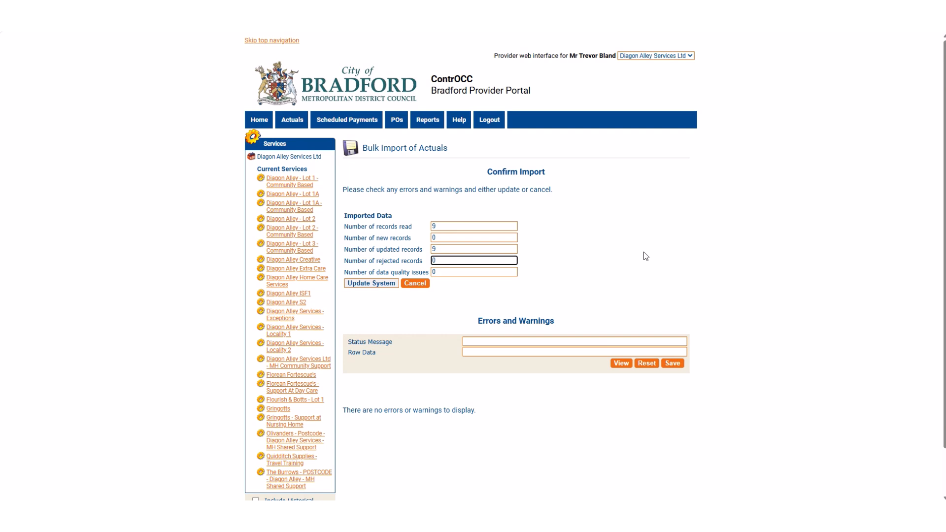
{"action": "left_click", "coordinate": [379, 285]}
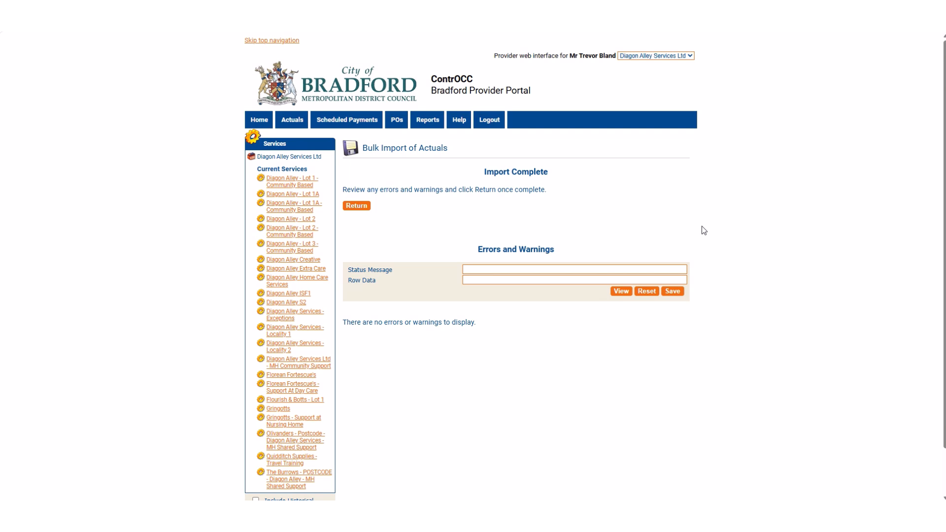
Open the submitted actuals for Florean Fortescue's for the week beginning 19 September 2022
{"action": "left_click", "coordinate": [295, 124]}
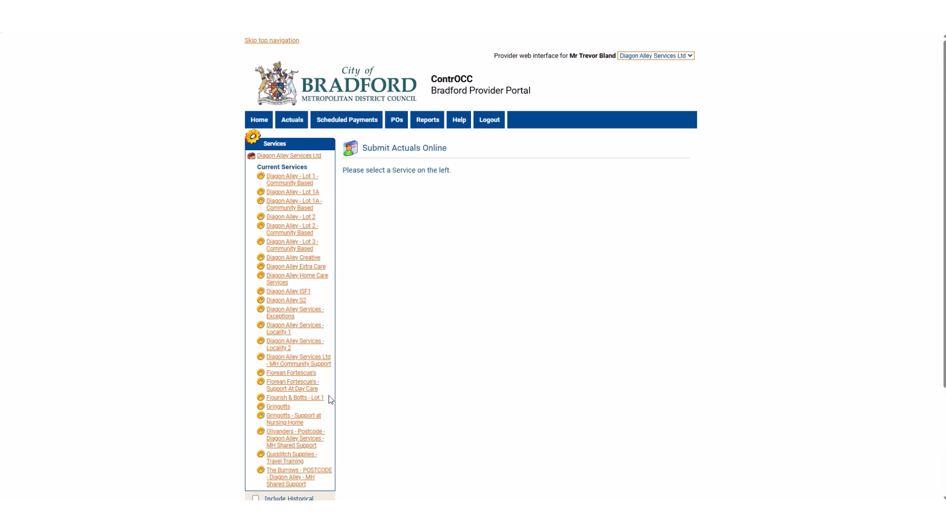
{"action": "left_click", "coordinate": [290, 374]}
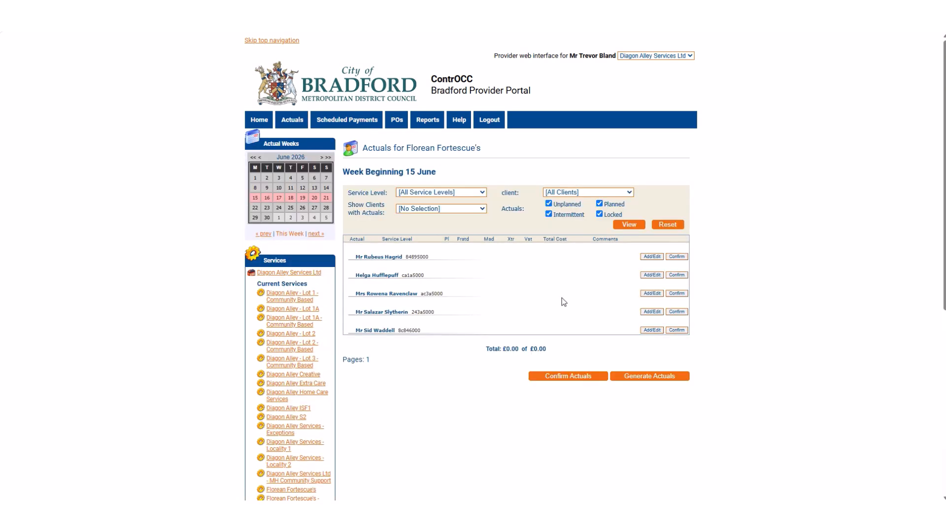
{"action": "left_click", "coordinate": [253, 158]}
{"action": "left_click", "coordinate": [252, 158]}
{"action": "left_click", "coordinate": [322, 157]}
{"action": "left_click", "coordinate": [322, 158]}
{"action": "left_click", "coordinate": [322, 158]}
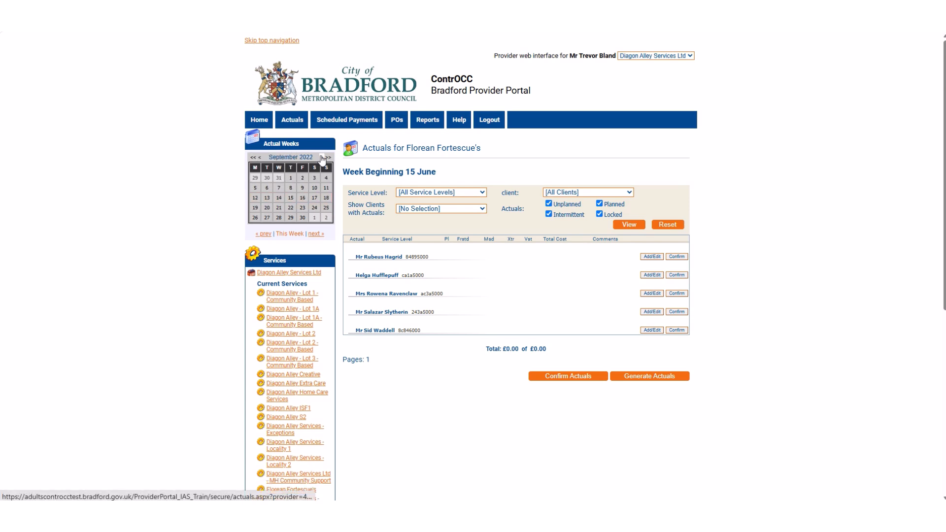
{"action": "left_click", "coordinate": [254, 211]}
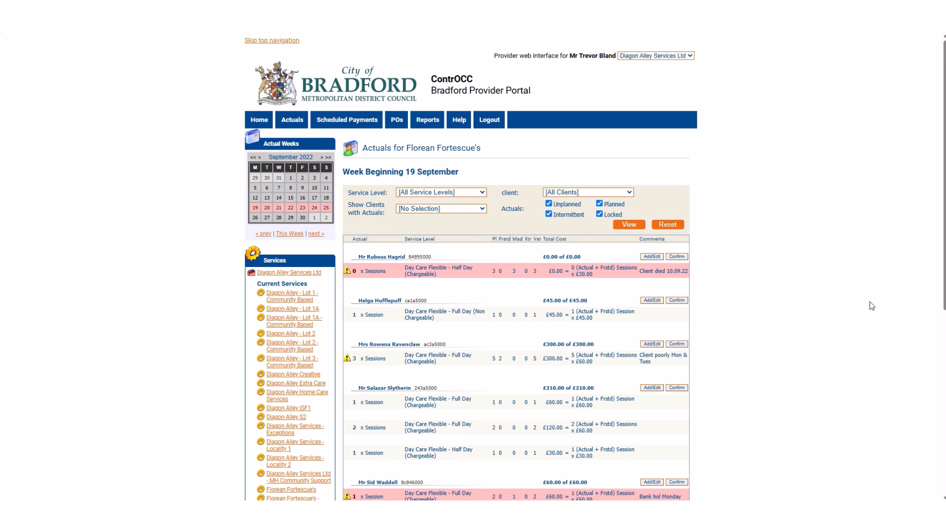
Review the imported session quantities, costs and comments on the week's entries flagged with warnings
{"action": "scroll", "coordinate": [848, 340], "scroll_direction": "down", "scroll_amount": 2}
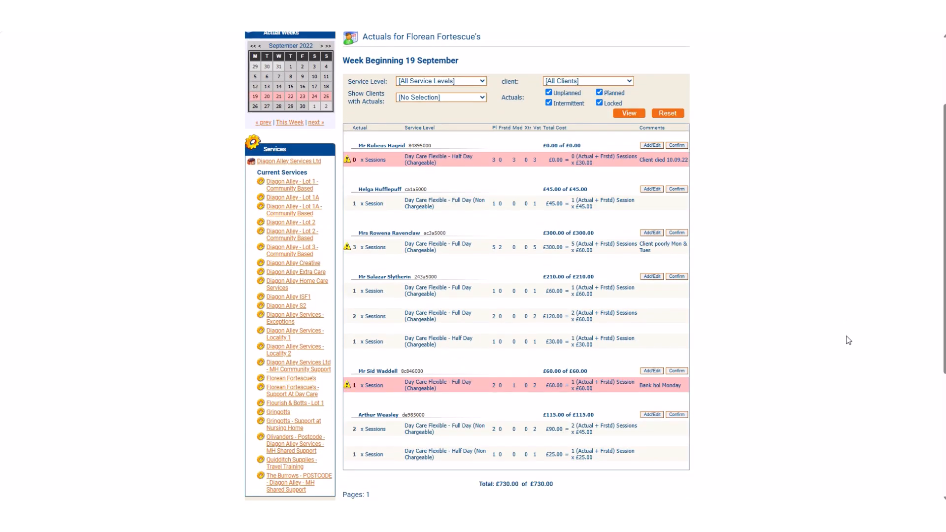
{"action": "scroll", "coordinate": [848, 341], "scroll_direction": "down", "scroll_amount": 1}
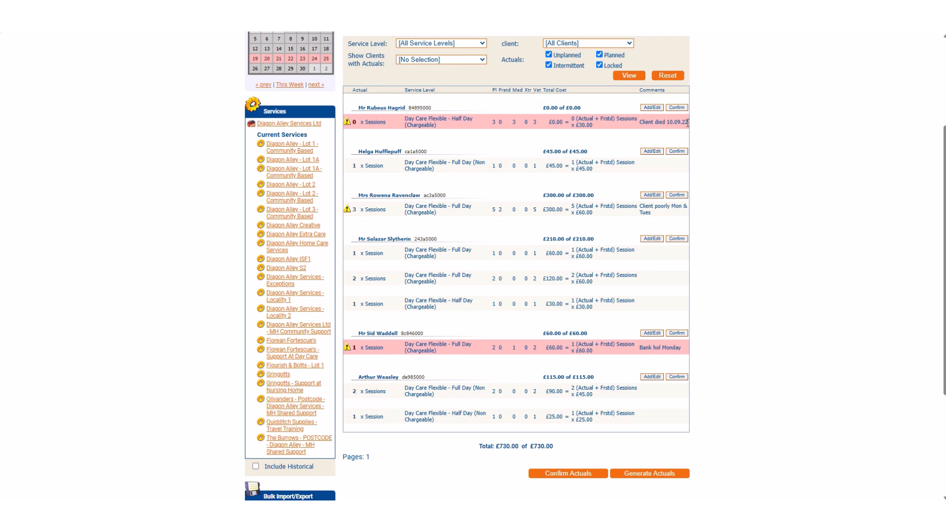
{"action": "left_click_drag", "start_coordinate": [688, 123], "coordinate": [640, 120]}
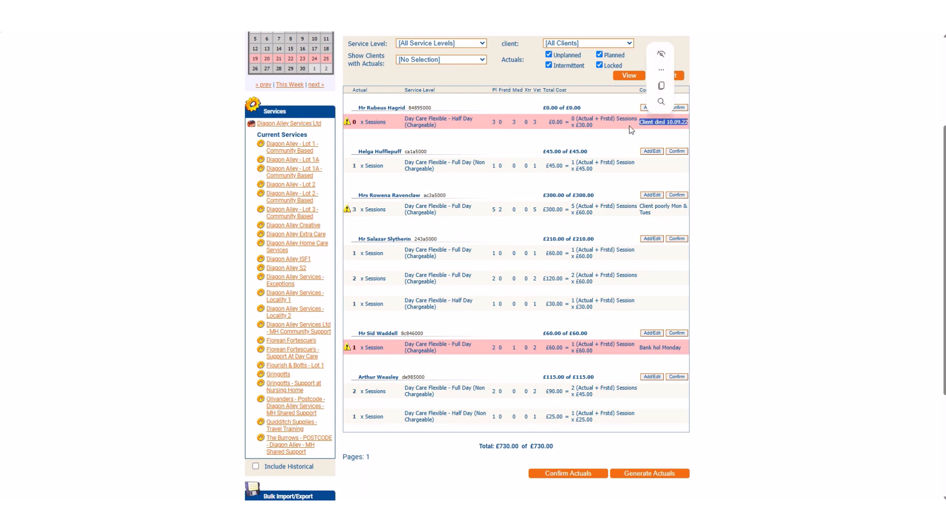
{"action": "left_click", "coordinate": [630, 127]}
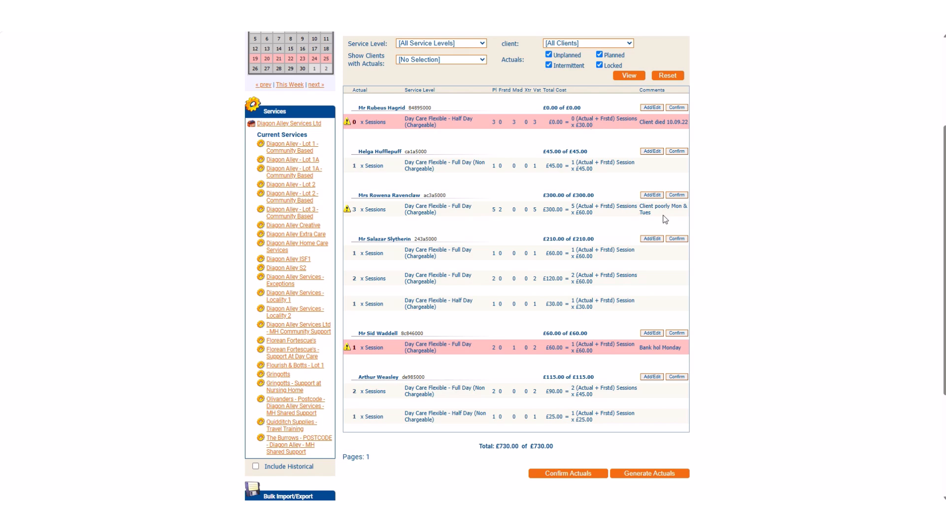
{"action": "left_click_drag", "start_coordinate": [658, 213], "coordinate": [641, 208]}
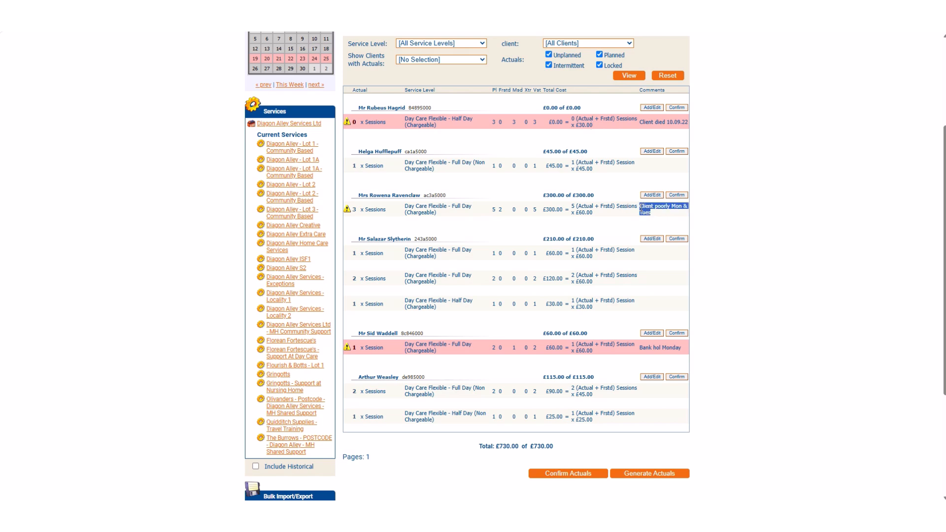
{"action": "left_click", "coordinate": [598, 218]}
{"action": "triple_click", "coordinate": [589, 212]}
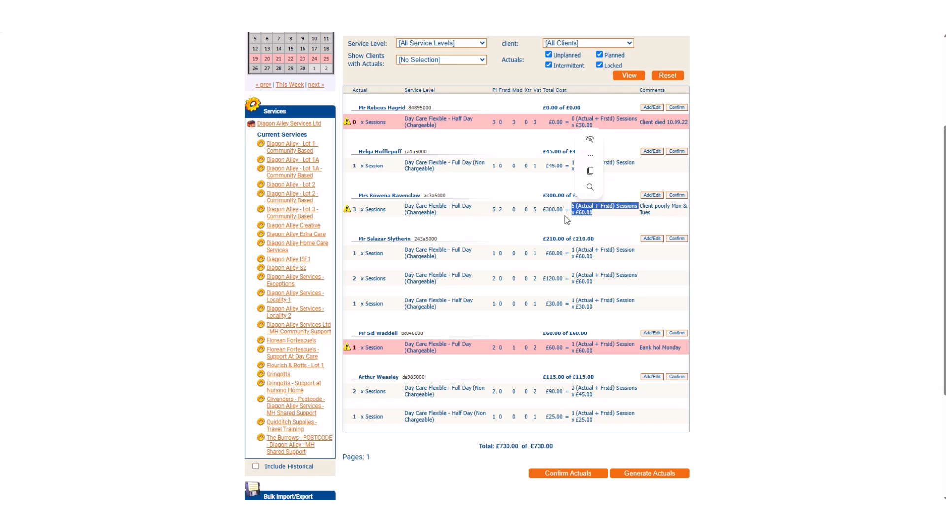
{"action": "left_click", "coordinate": [565, 216]}
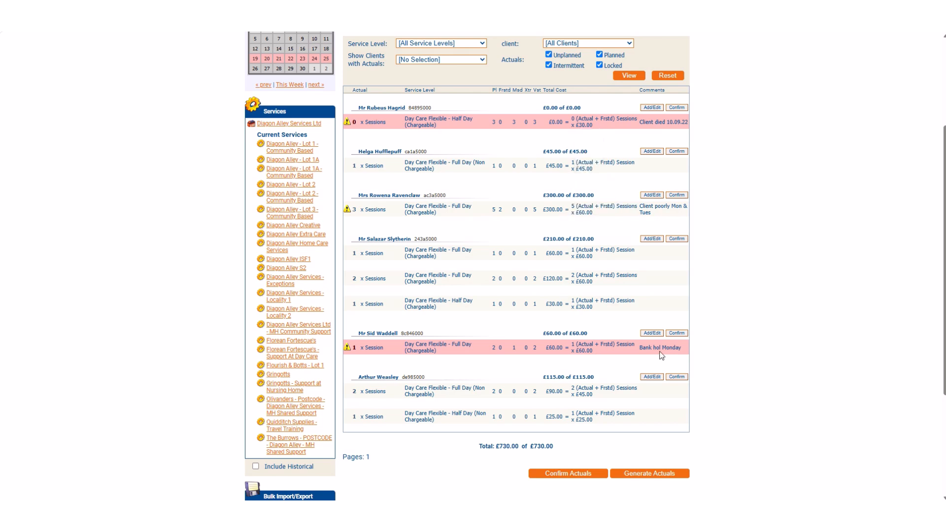
{"action": "left_click_drag", "start_coordinate": [683, 349], "coordinate": [639, 349]}
{"action": "left_click_drag", "start_coordinate": [499, 351], "coordinate": [492, 348]}
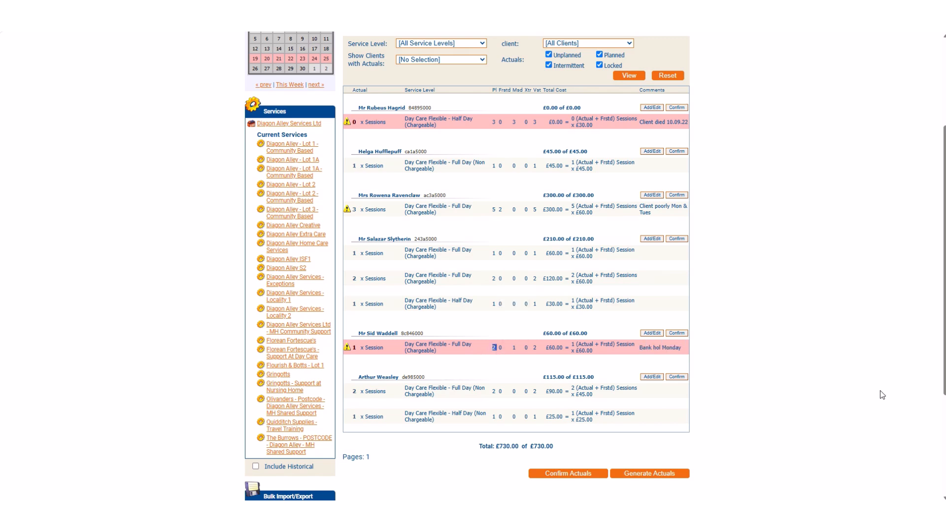